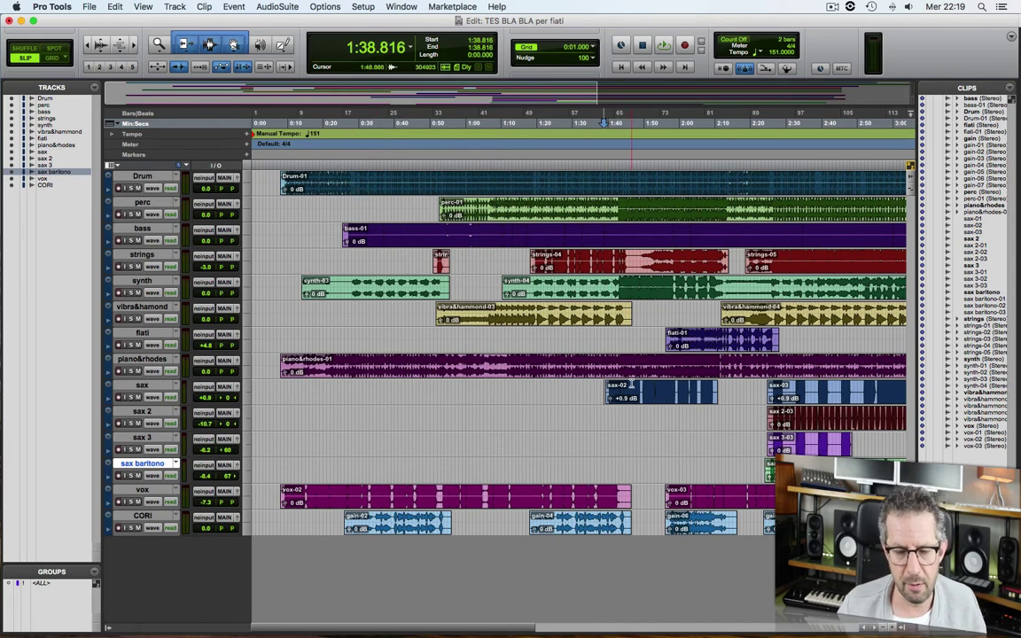
# - Play the arrangement from about 1:35, just before the sax entry, to listen to that section
pyautogui.press('space')
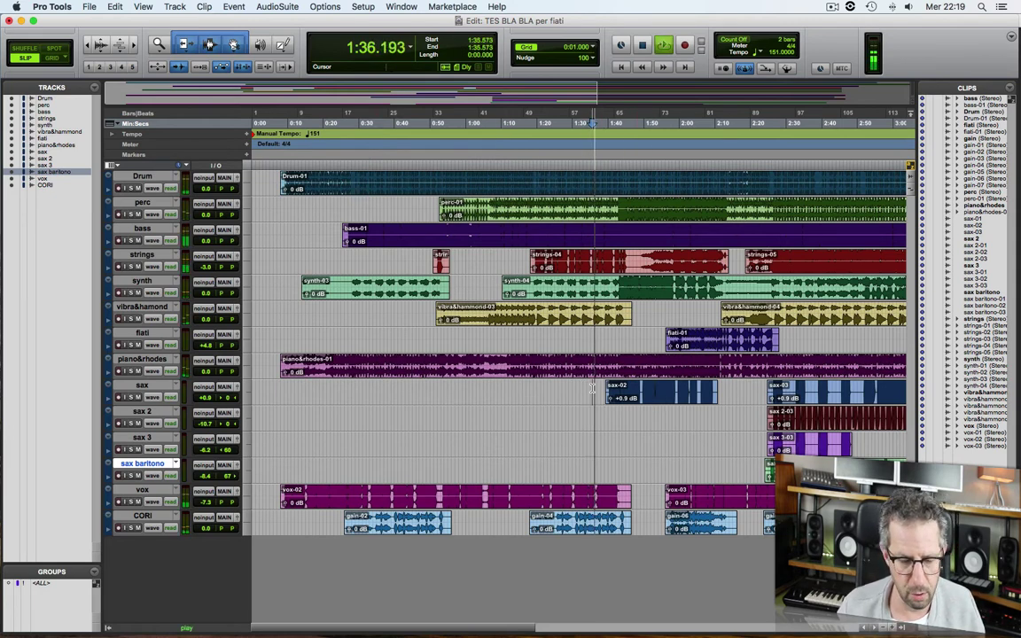
pyautogui.press('space')
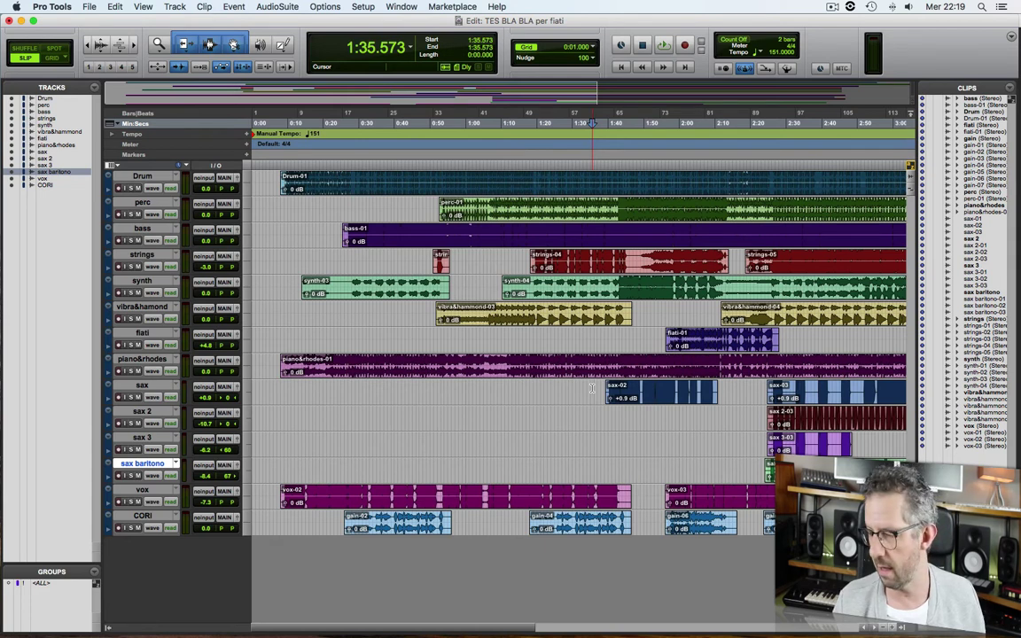
pyautogui.press('space')
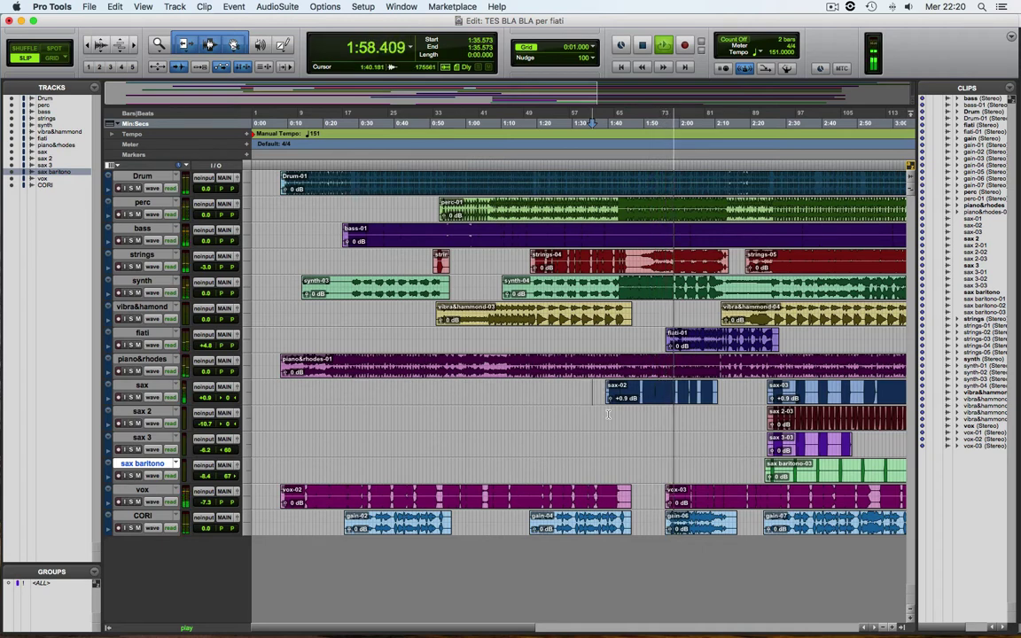
# - Select the sax-02 passage from about 1:40 to 2:10 with the sax track soloed, and bring up the Mix window
pyautogui.moveTo(608, 413); pyautogui.dragTo(713, 415)
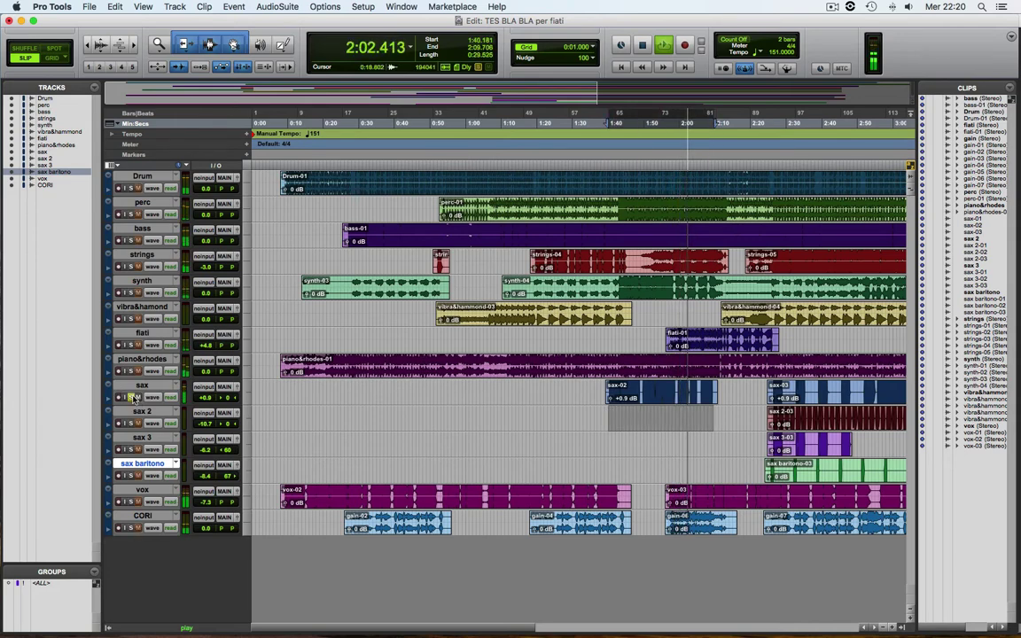
pyautogui.hotkey('ctrl', 'Up')
pyautogui.click(941, 398)
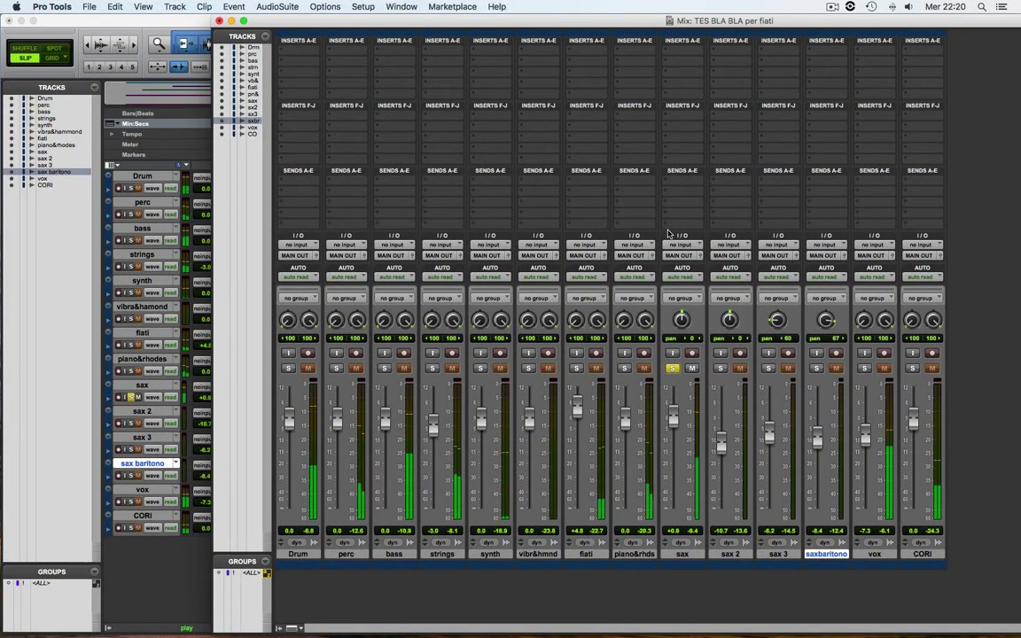
# - Insert FabFilter Pro-C 2 (mono) in the sax channel's first insert slot and reposition its window over the mixer
pyautogui.click(667, 54)
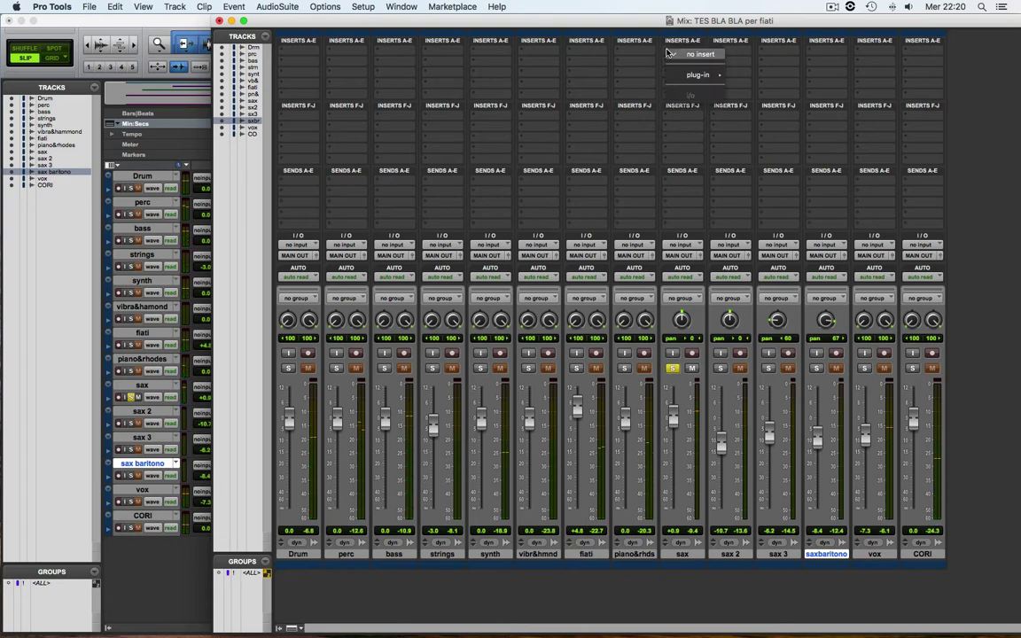
pyautogui.moveTo(698, 74)
pyautogui.moveTo(751, 89)
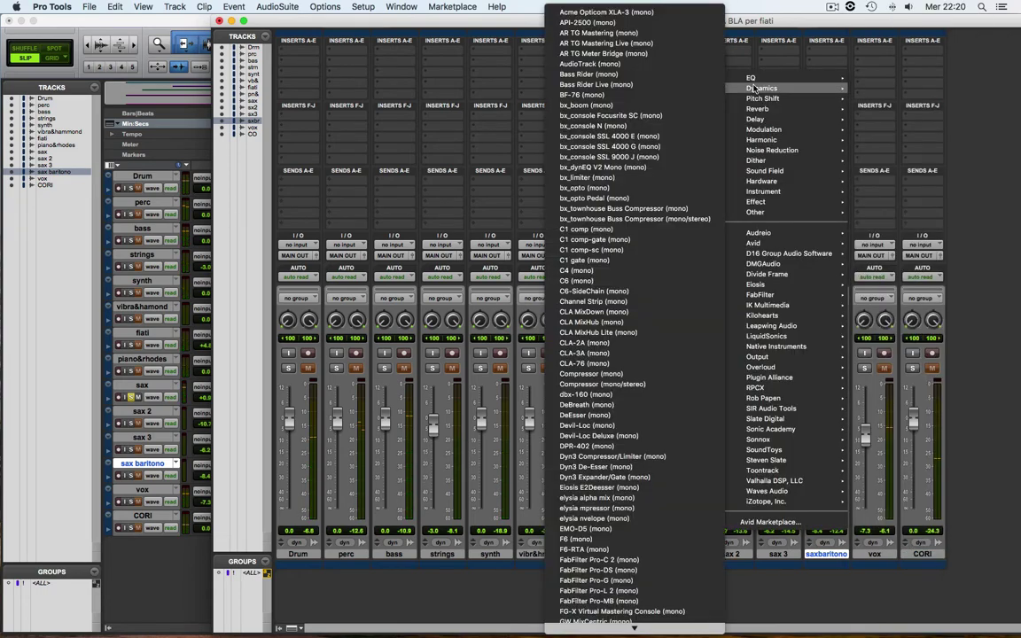
pyautogui.scroll(-1, 585, 450)
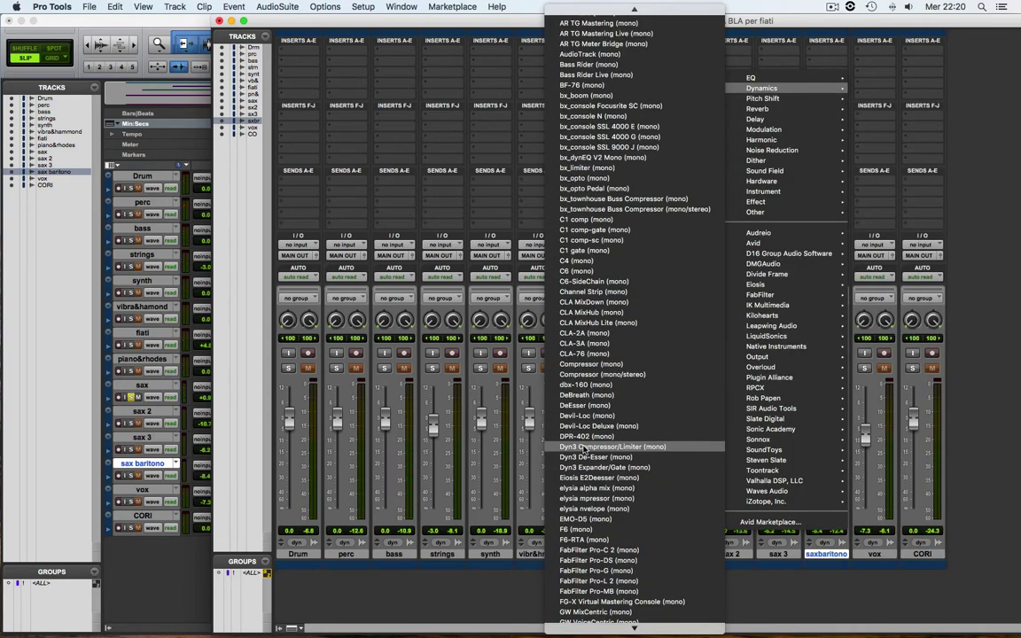
pyautogui.scroll(-5, 585, 450)
pyautogui.click(574, 385)
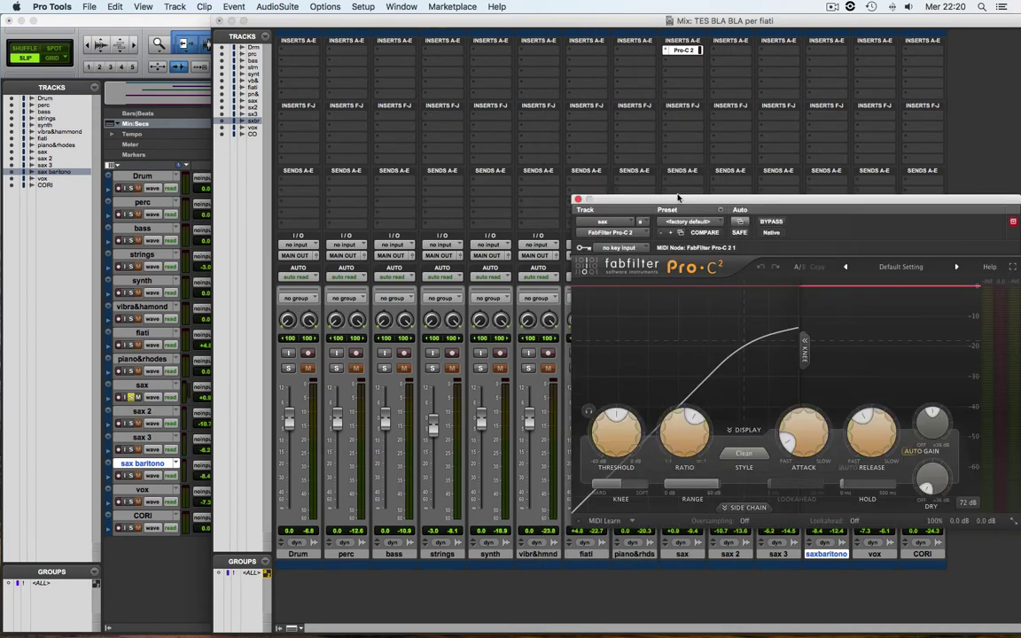
pyautogui.moveTo(677, 197); pyautogui.dragTo(467, 86)
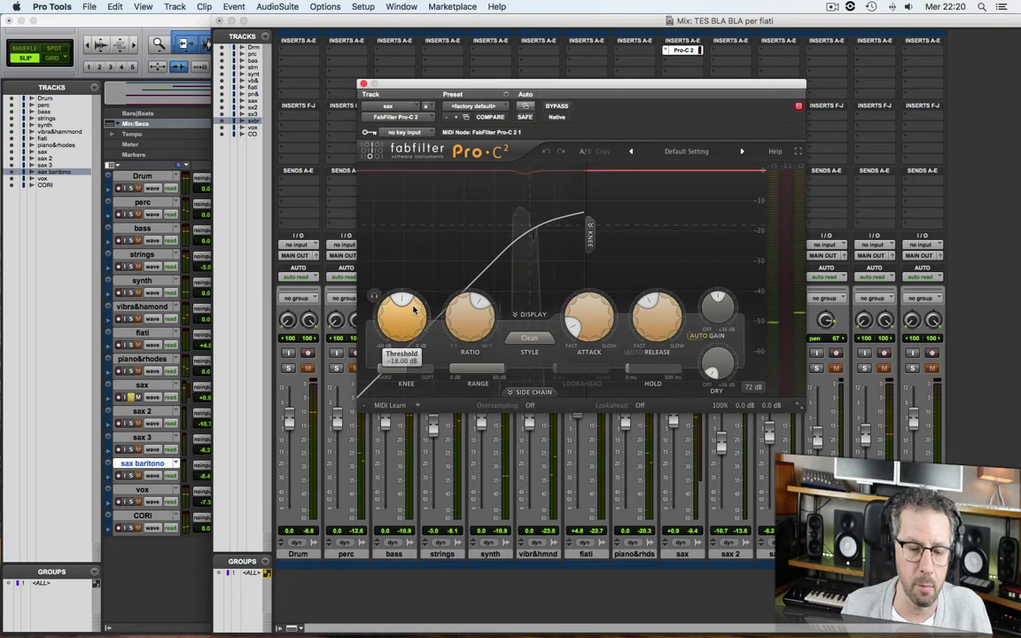
# - Lower the compressor's threshold while listening to the sax and set the attack to about 19 ms
pyautogui.press('space')
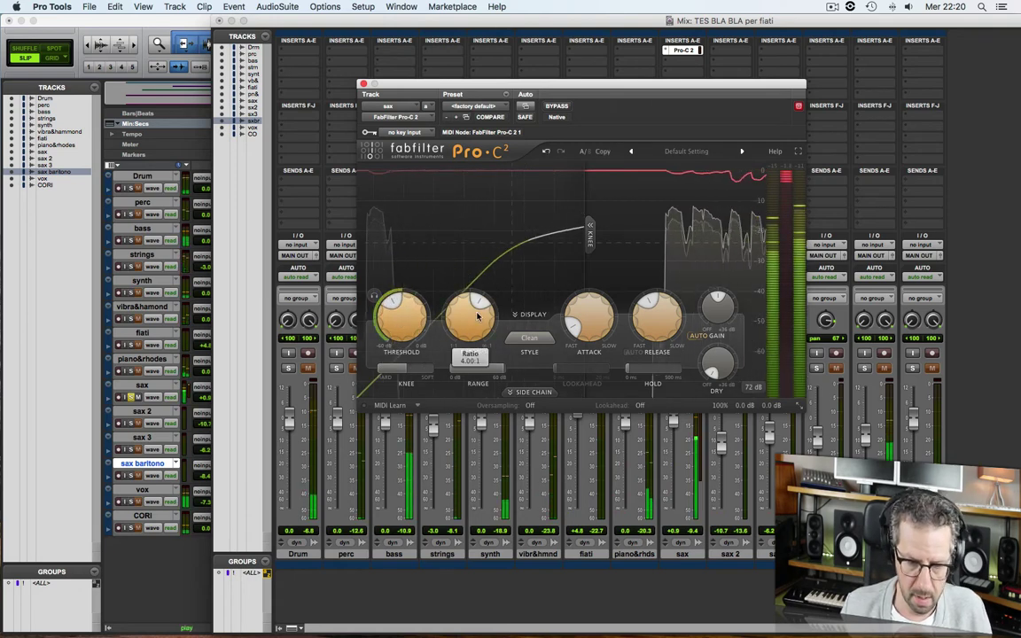
pyautogui.moveTo(574, 330); pyautogui.dragTo(576, 316)
pyautogui.press('space')
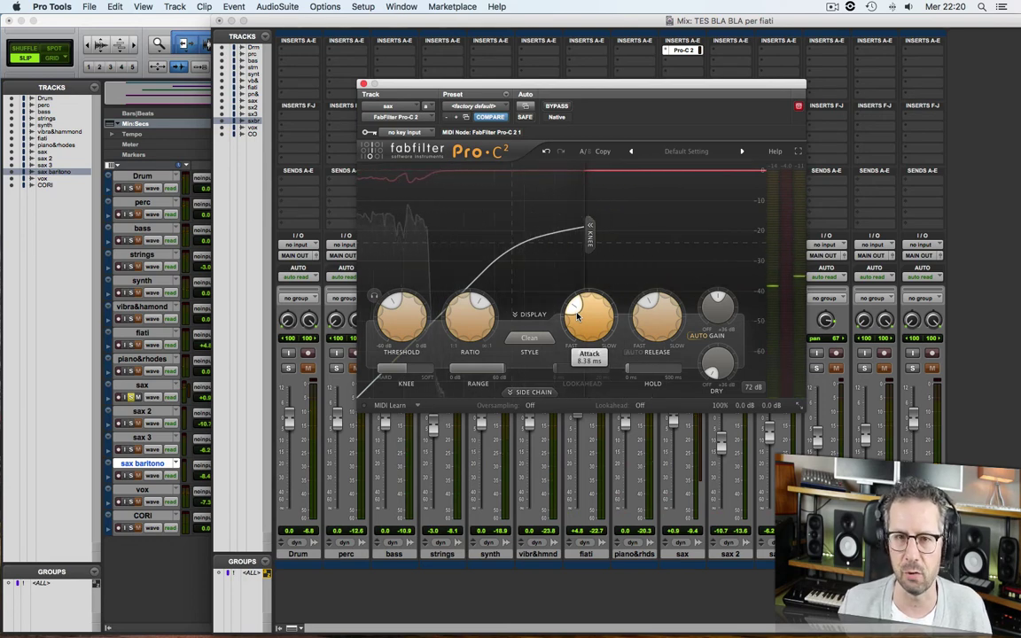
pyautogui.moveTo(577, 314); pyautogui.dragTo(578, 313)
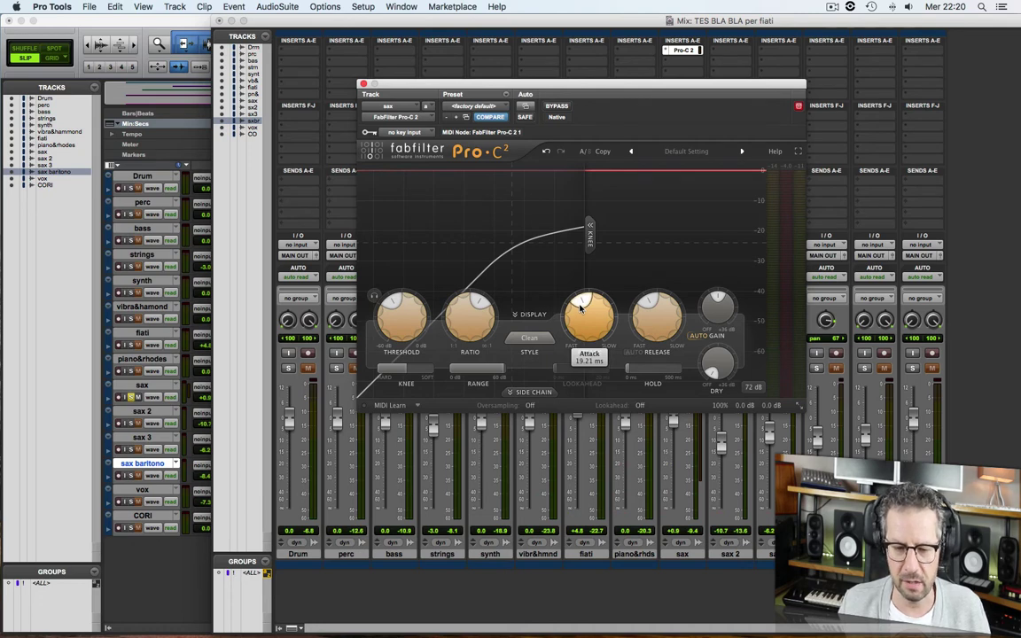
# - Lower the compressor's threshold further and shorten its release during playback, closing the plug-in when finished
pyautogui.press('space')
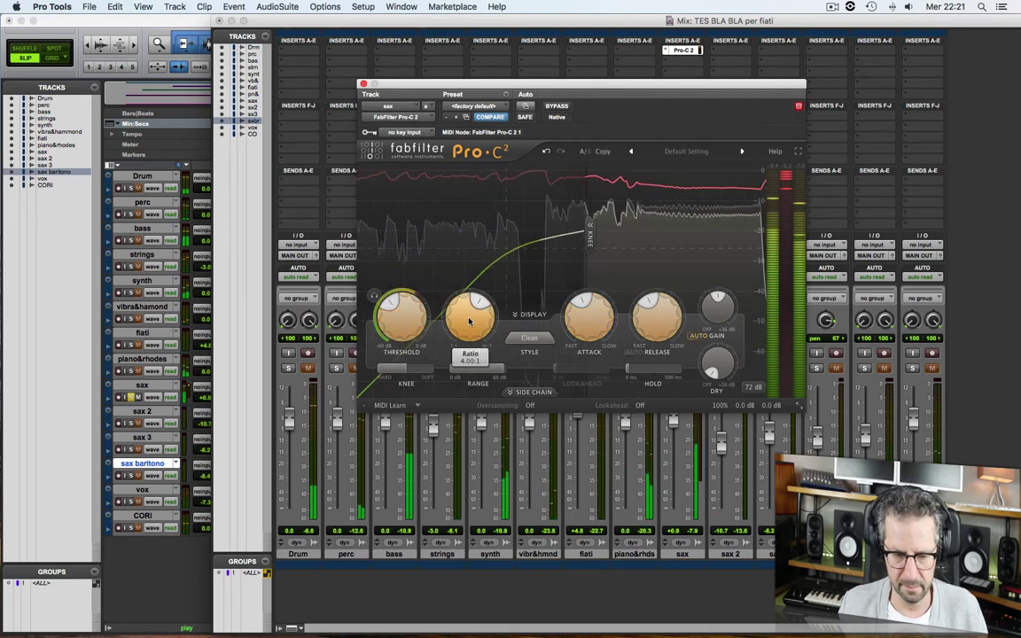
pyautogui.moveTo(649, 316); pyautogui.dragTo(632, 366)
pyautogui.moveTo(645, 316); pyautogui.dragTo(643, 318)
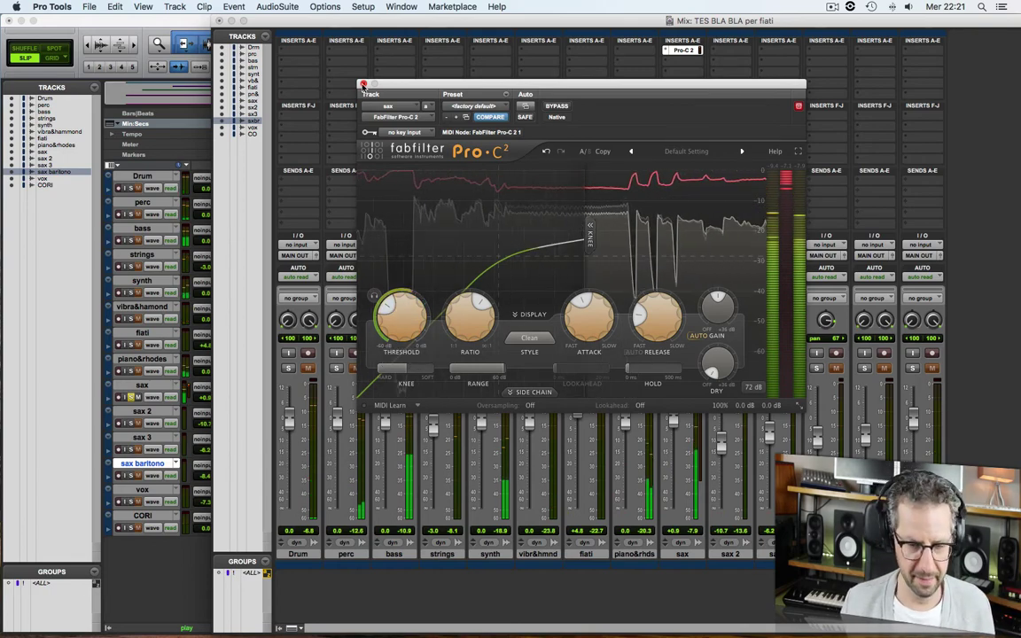
pyautogui.click(362, 85)
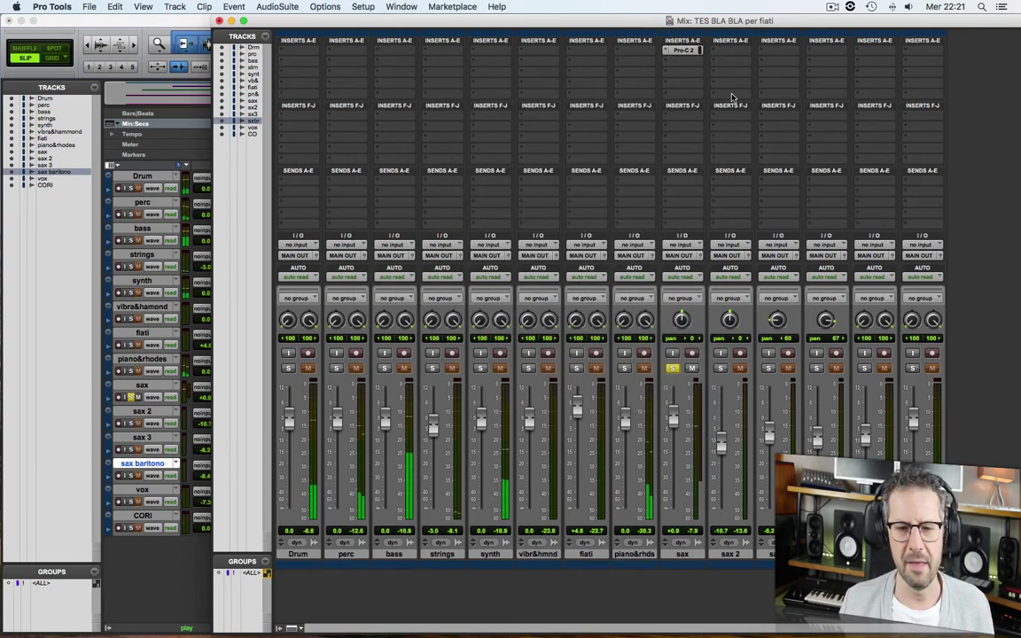
# - Insert FabFilter Pro-Q 3 (mono) in the sax channel's second insert slot, after the compressor
pyautogui.click(682, 61)
pyautogui.moveTo(700, 85)
pyautogui.moveTo(753, 88)
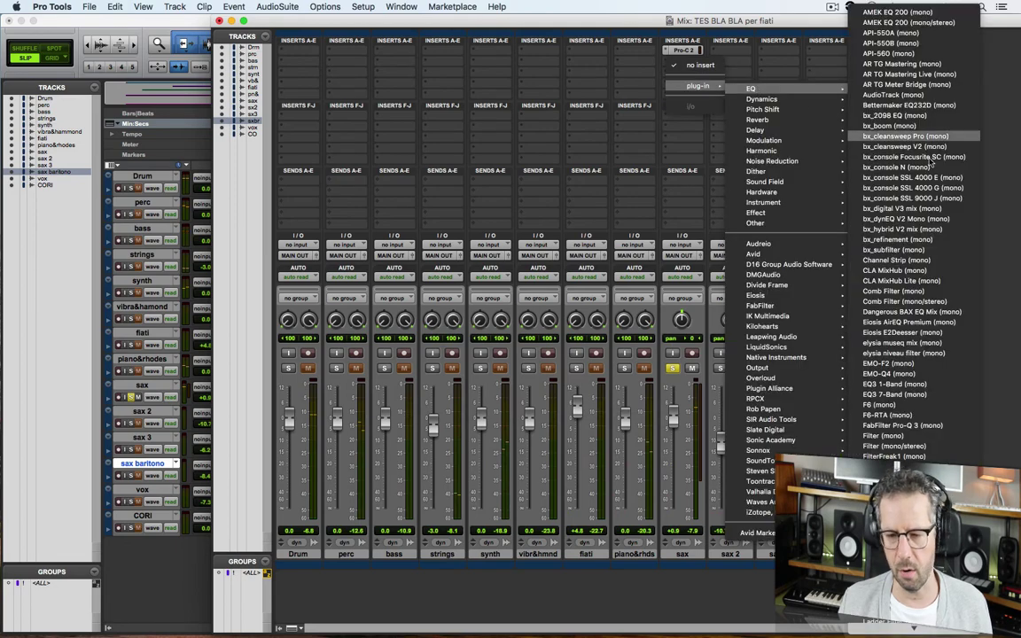
pyautogui.scroll(-3, 921, 275)
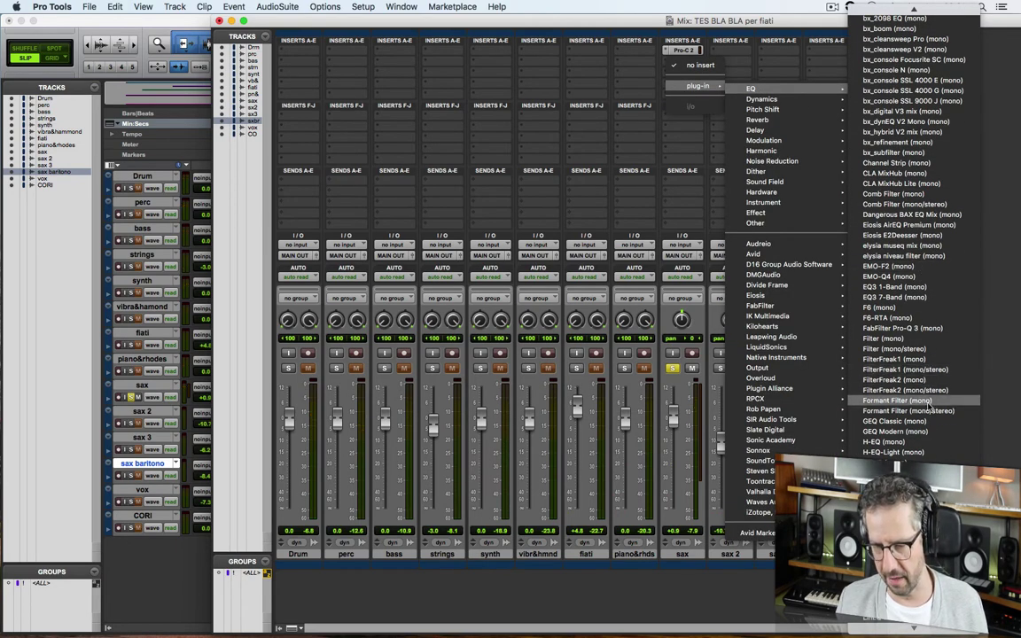
pyautogui.click(919, 329)
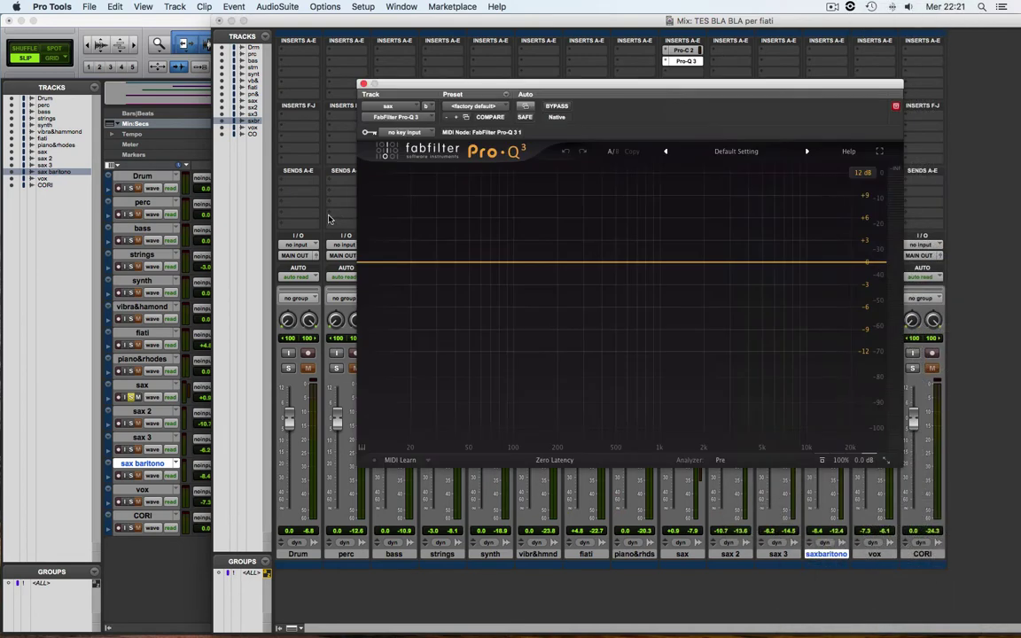
# - Add a 12 dB/oct low cut at about 149 Hz and a bell boost of about 2.2 dB at about 252 Hz
pyautogui.moveTo(370, 264); pyautogui.dragTo(538, 267)
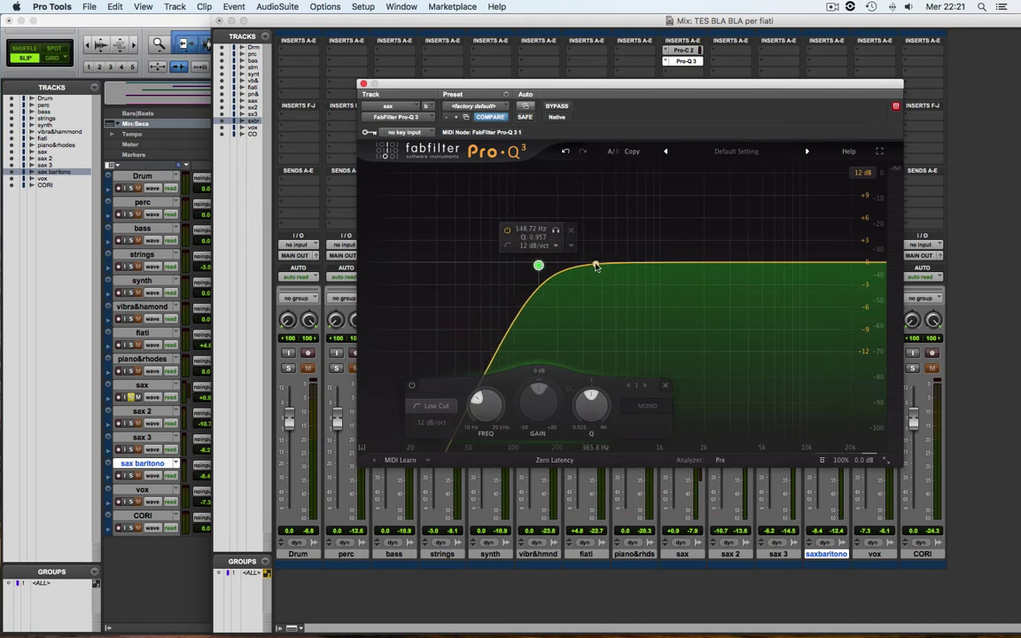
pyautogui.moveTo(595, 266); pyautogui.dragTo(576, 250)
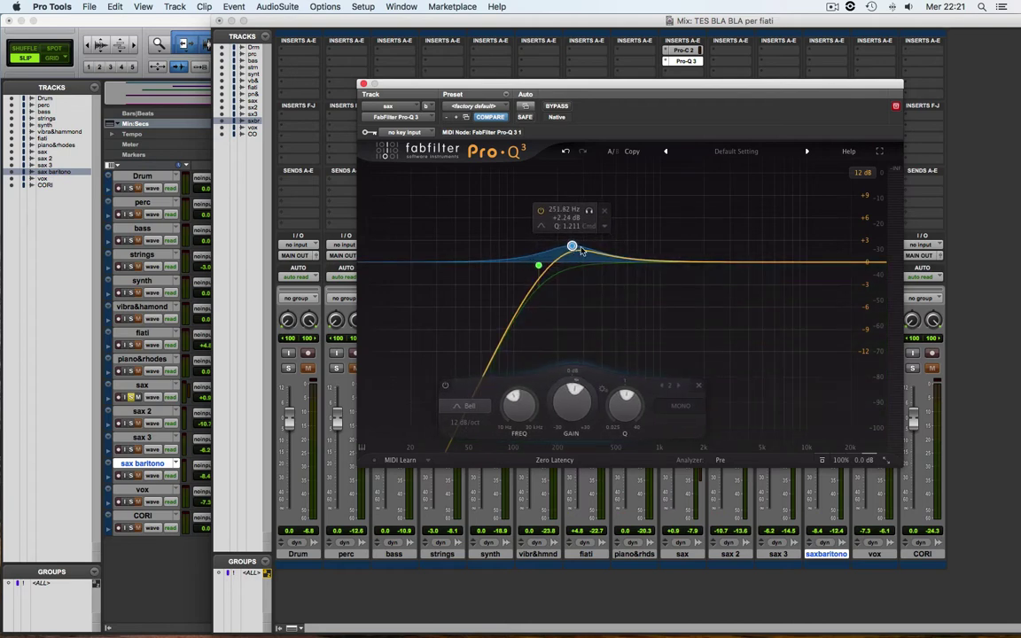
# - Add a high shelf of about +3 dB at about 7.6 kHz and a bell of about +1 dB at about 5.4 kHz
pyautogui.moveTo(838, 264); pyautogui.dragTo(792, 246)
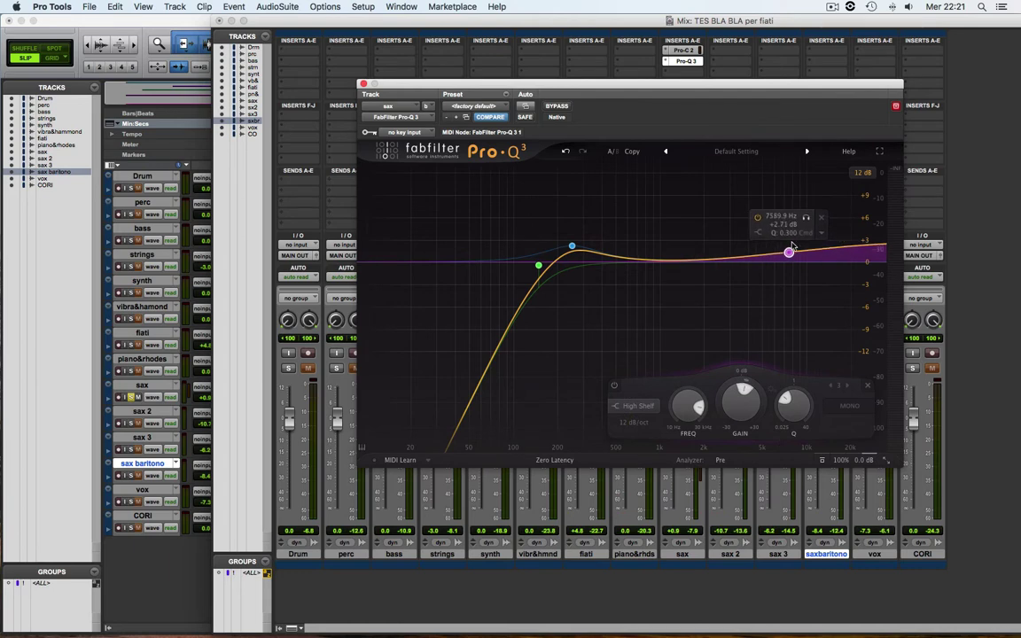
pyautogui.moveTo(745, 256); pyautogui.dragTo(767, 254)
pyautogui.press('space')
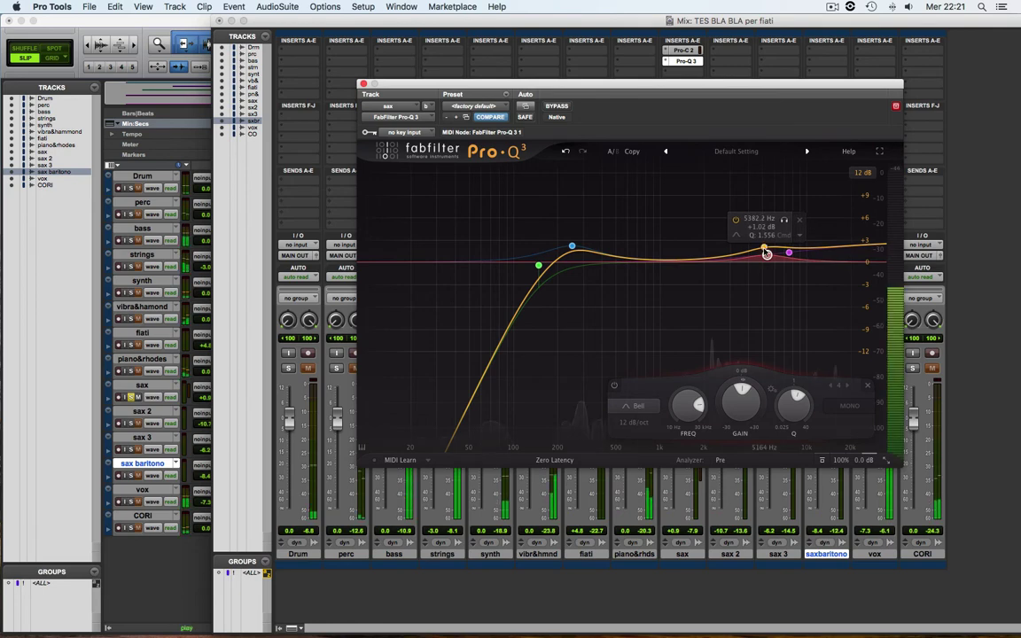
pyautogui.moveTo(789, 255); pyautogui.dragTo(789, 253)
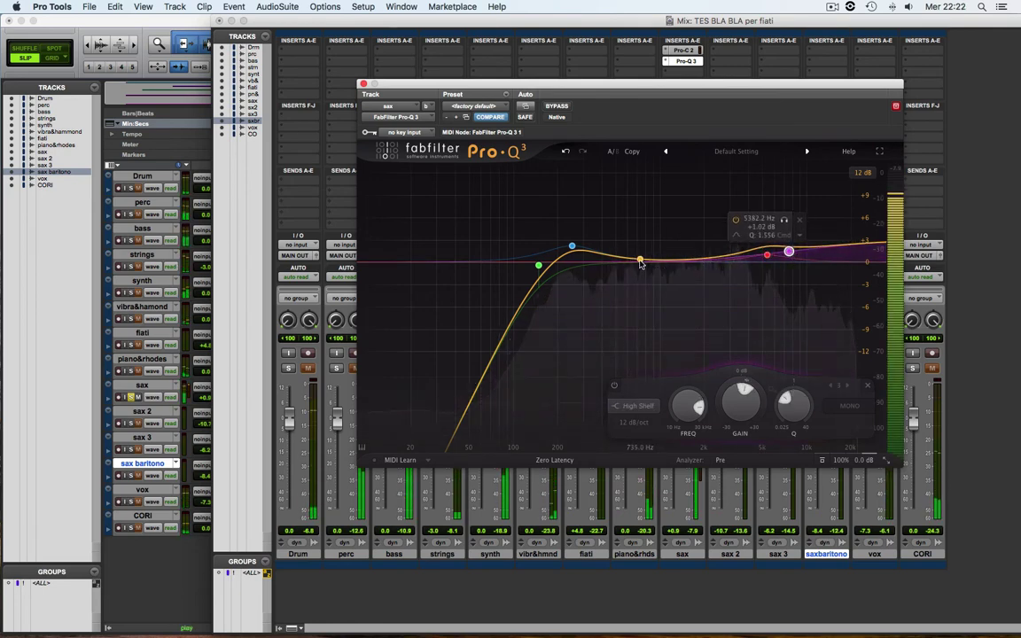
# - Add a bell of about -0.45 dB at about 655 Hz, enter a -5 dB dynamic range and reduce that range slightly
pyautogui.click(635, 265)
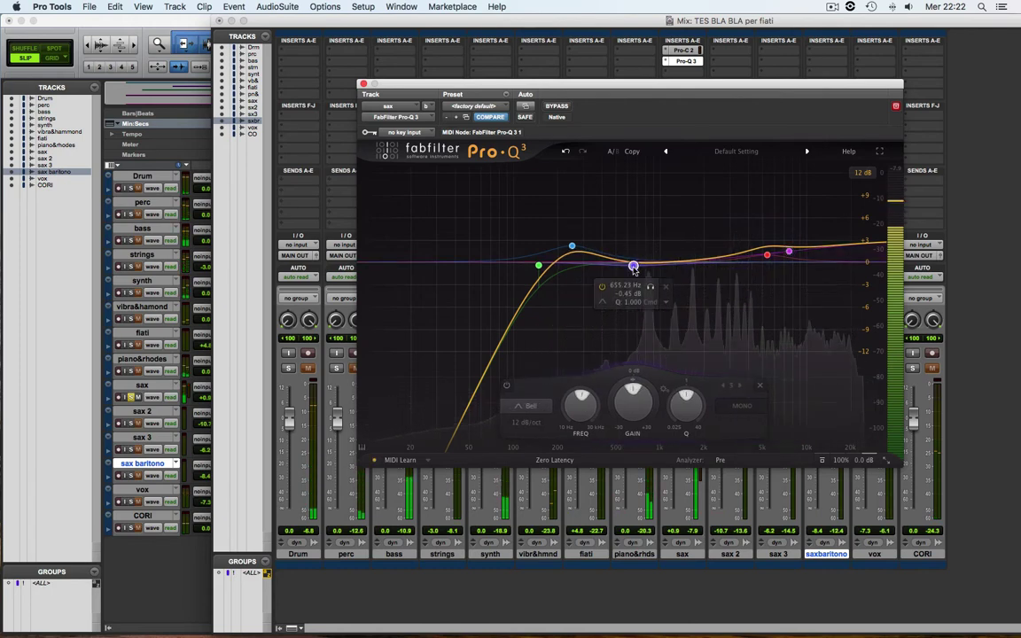
pyautogui.doubleClick(633, 381)
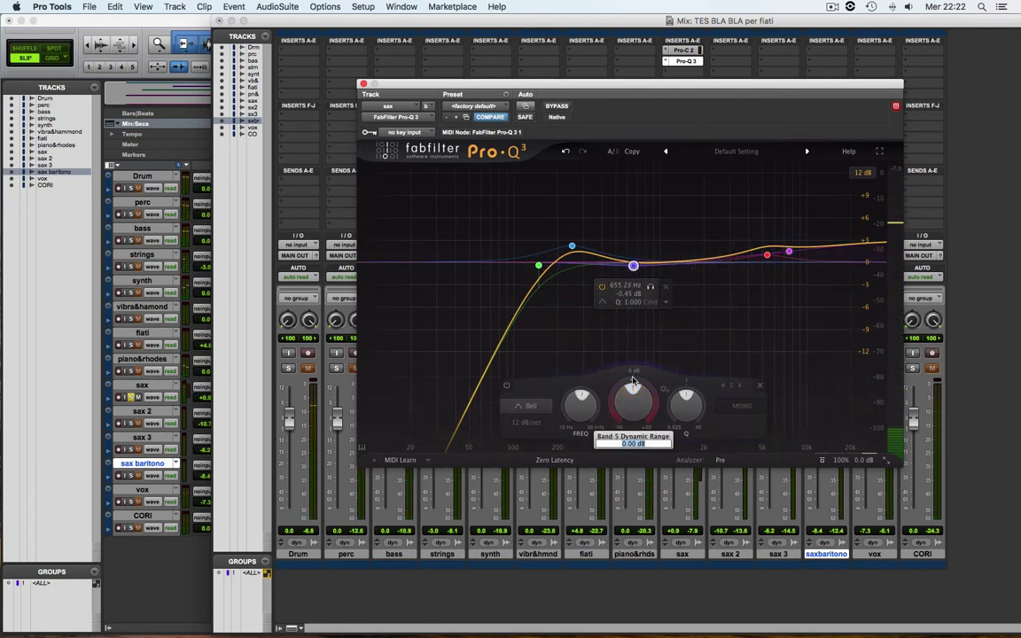
pyautogui.write('-5')
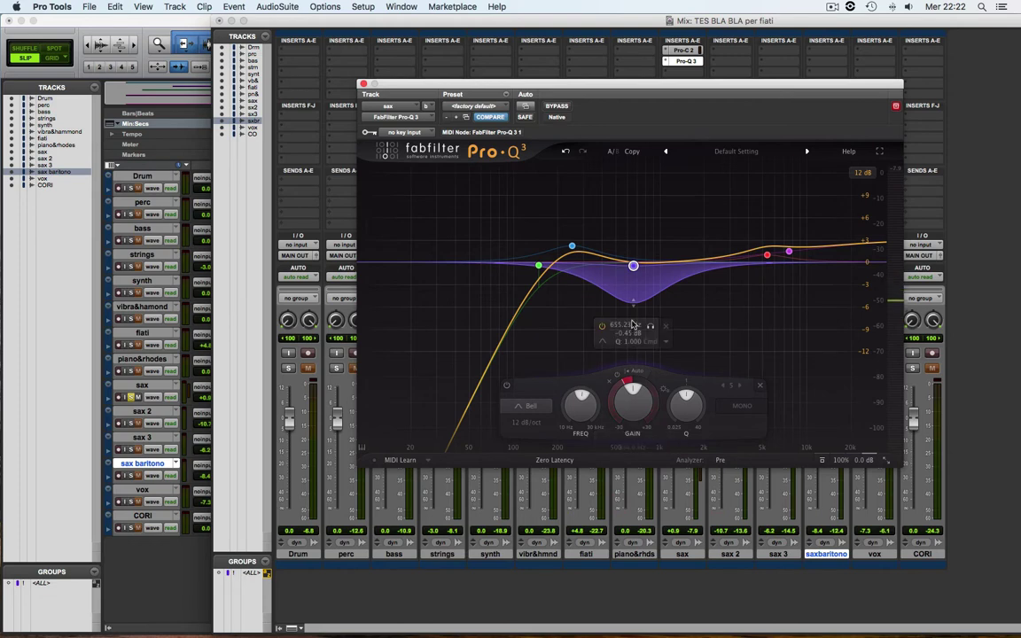
pyautogui.moveTo(633, 305); pyautogui.dragTo(633, 297)
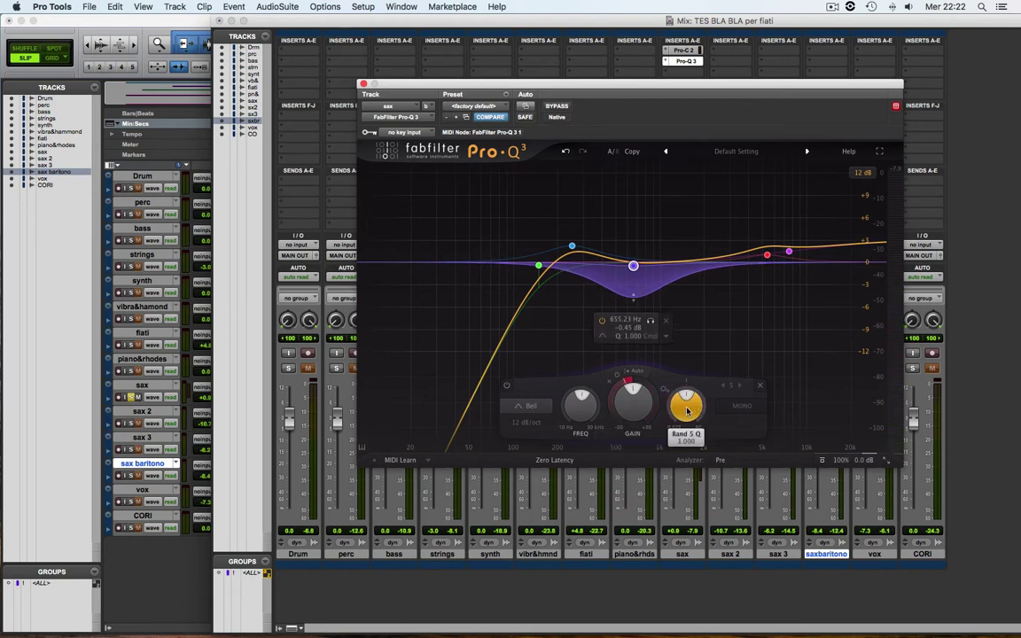
pyautogui.moveTo(685, 410)
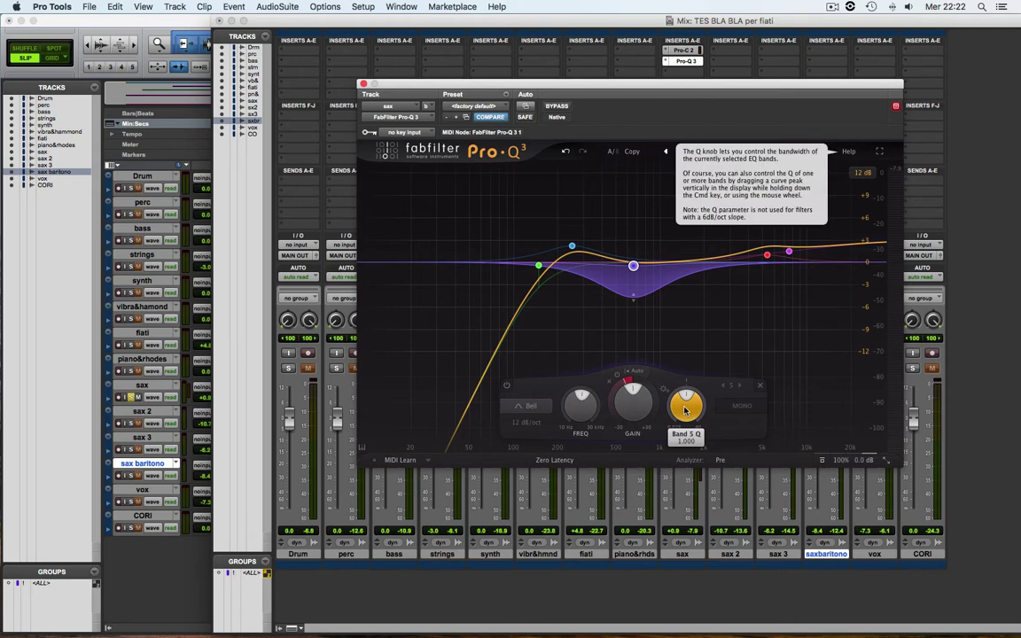
# - Move the low-mid bell boost to about 340 Hz at about +3.4 dB while the sax plays
pyautogui.press('space')
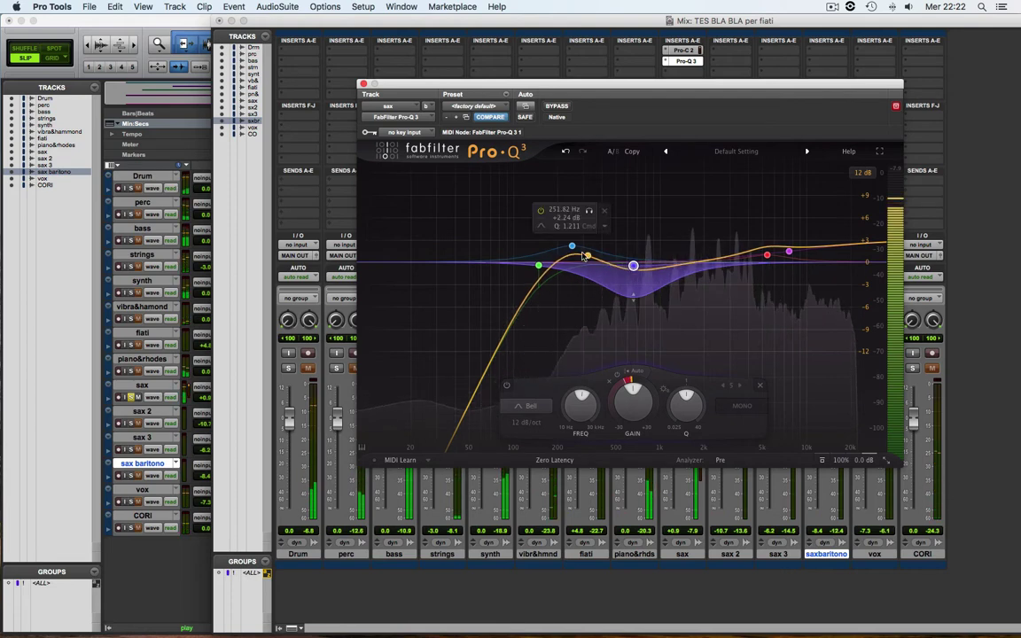
pyautogui.moveTo(572, 246); pyautogui.dragTo(593, 239)
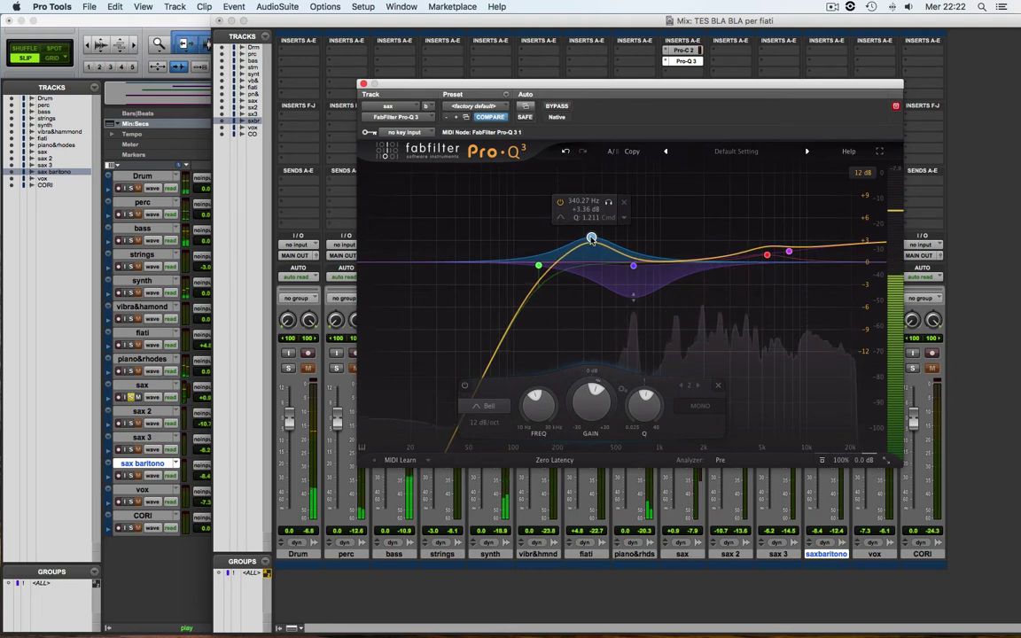
pyautogui.click(766, 257)
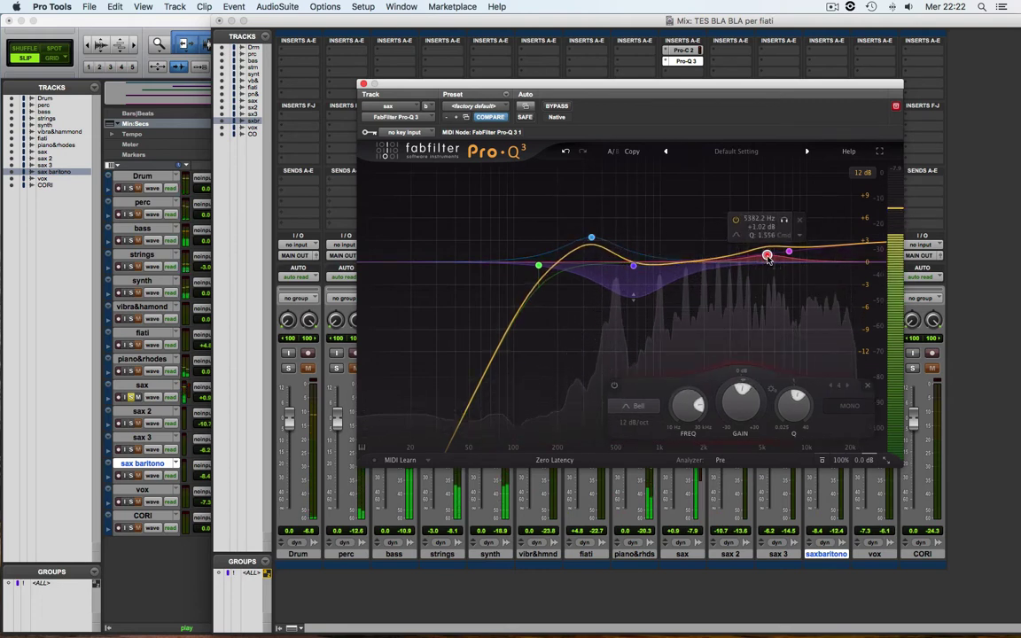
# - Bypass and re-enable the equalizer during playback to compare the sax with and without it
pyautogui.click(557, 107)
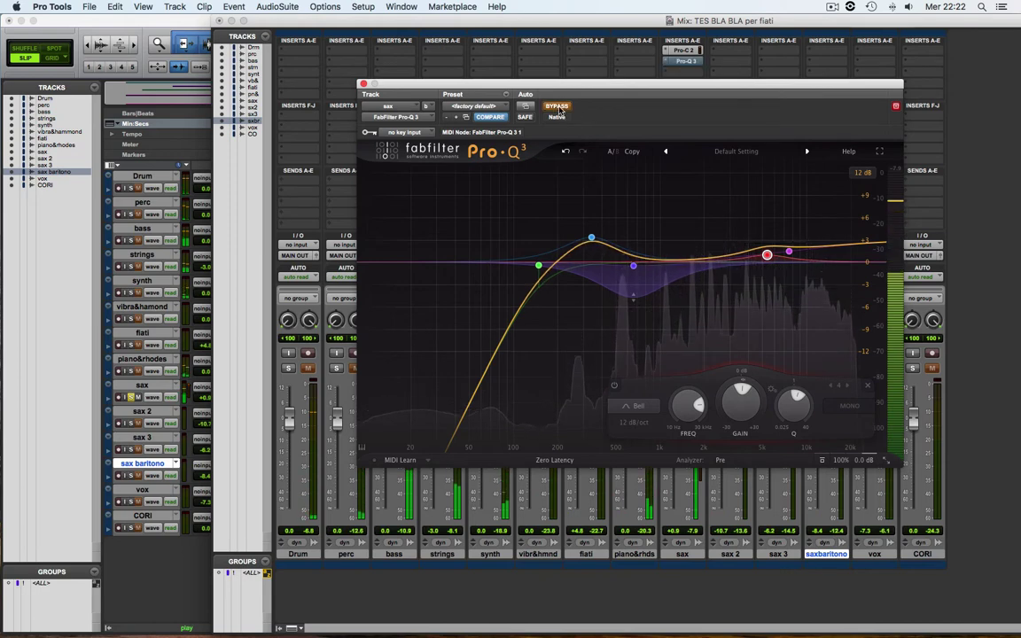
pyautogui.click(558, 107)
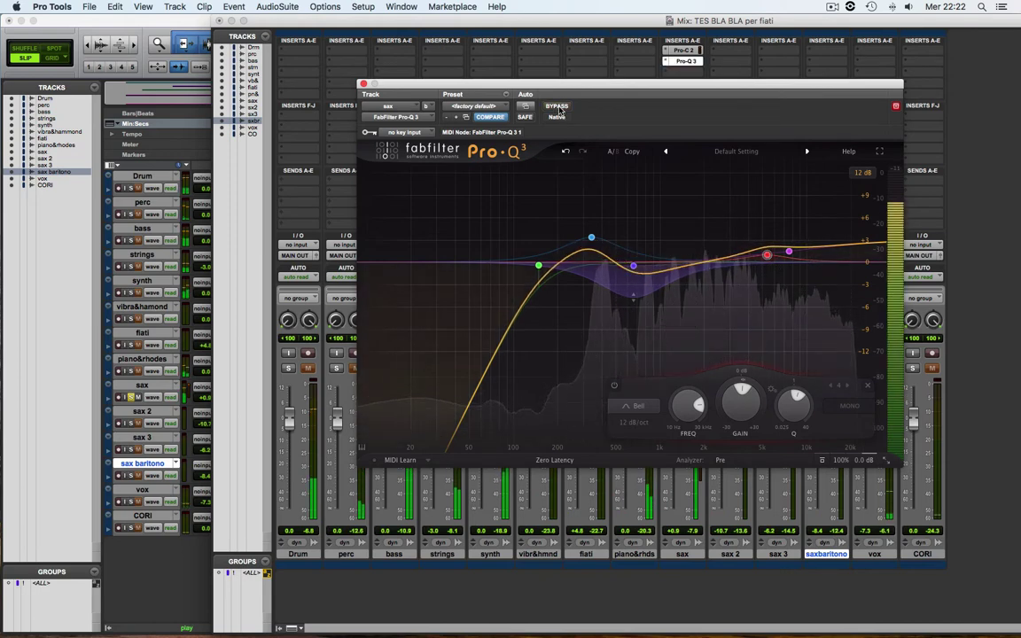
pyautogui.moveTo(790, 256)
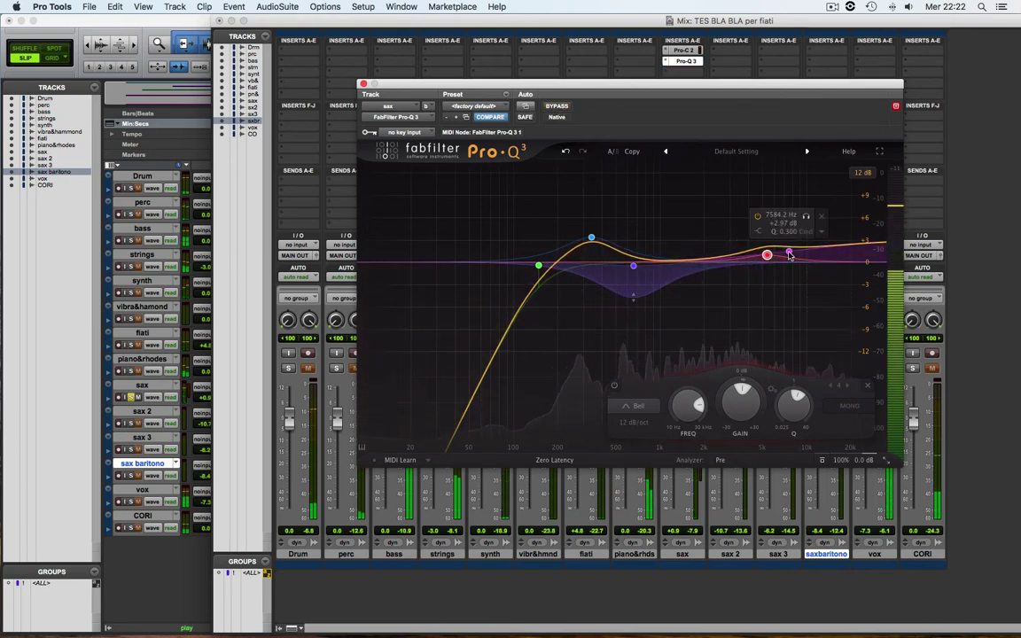
# - Move the sax equalizer's high shelf to about 7.45 kHz at about +3.3 dB and close the equalizer
pyautogui.moveTo(790, 256); pyautogui.dragTo(788, 253)
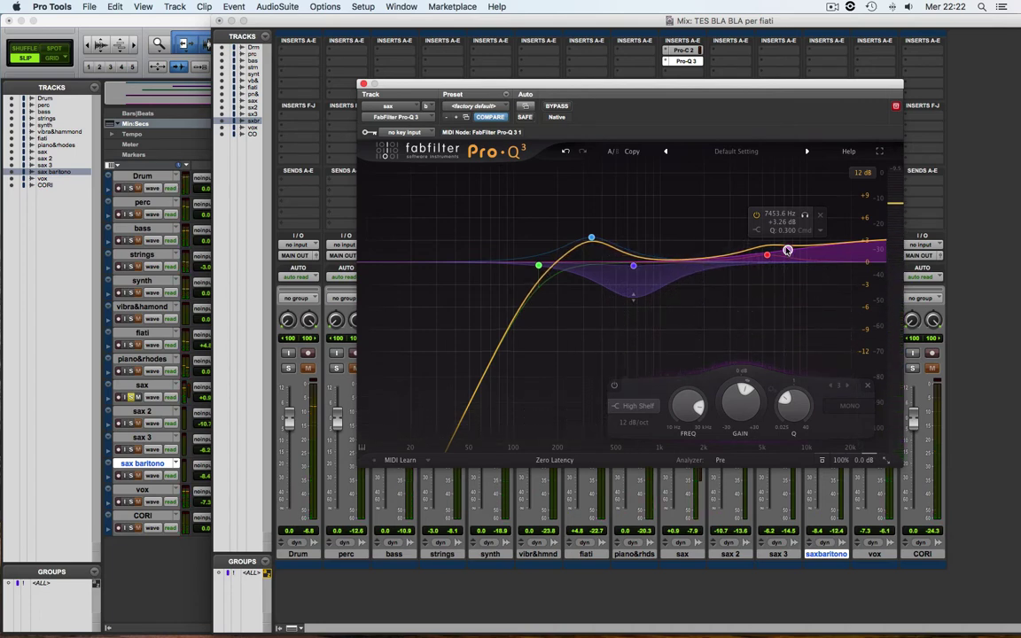
pyautogui.click(362, 85)
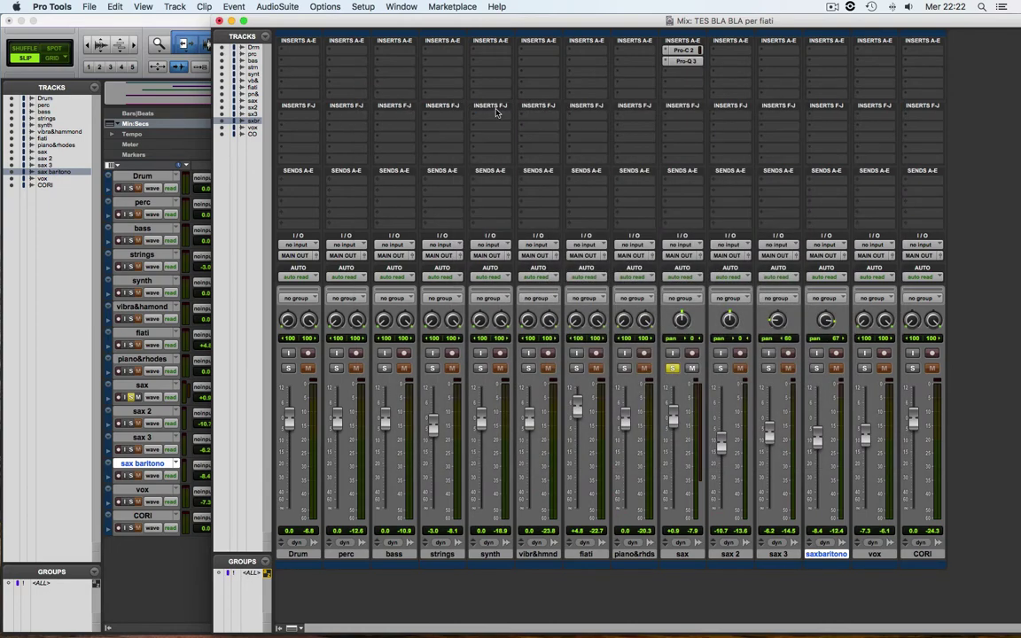
# - Insert the SoundToys Decapitator (mono) on the sax track after the Pro-Q 3
pyautogui.click(665, 73)
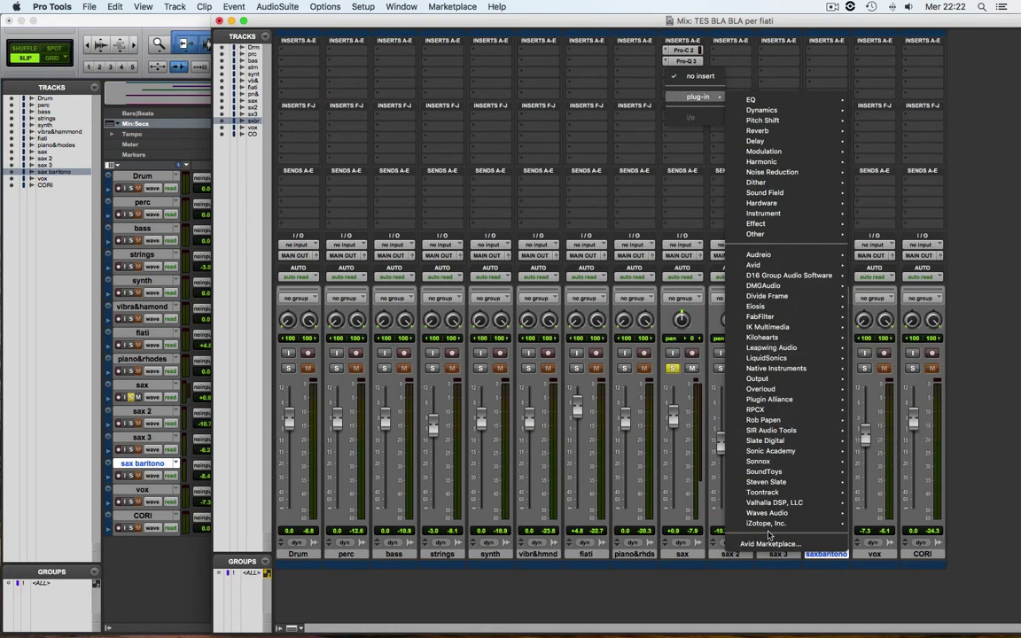
pyautogui.moveTo(797, 316)
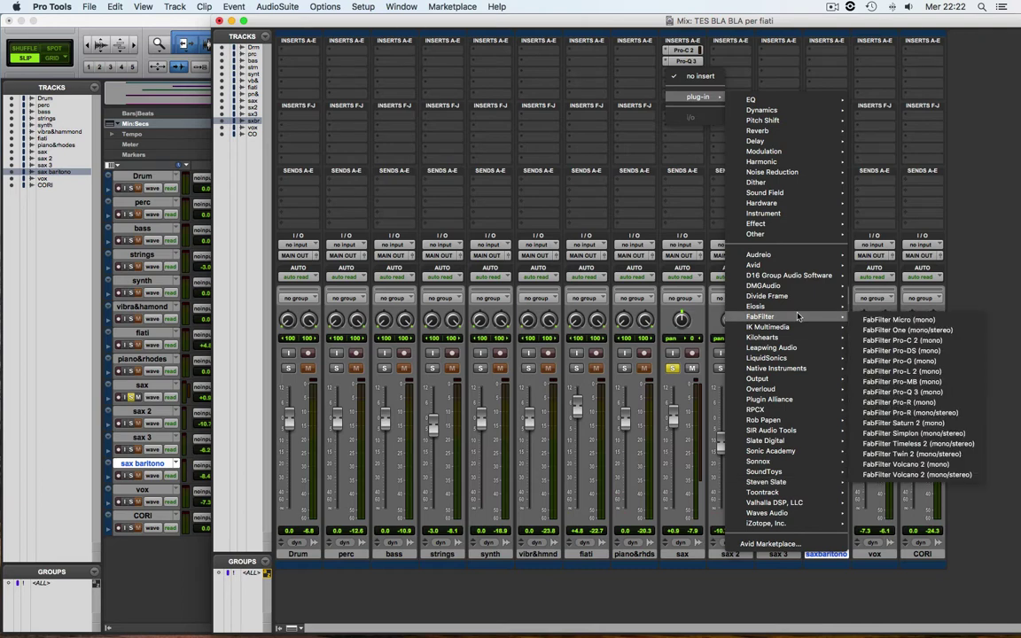
pyautogui.moveTo(794, 290)
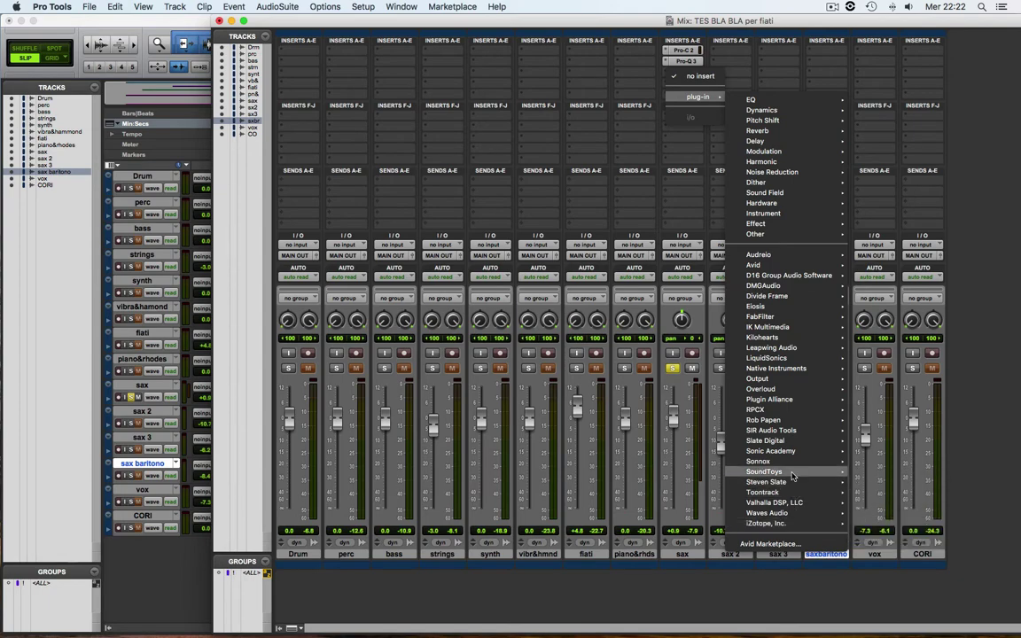
pyautogui.moveTo(792, 474)
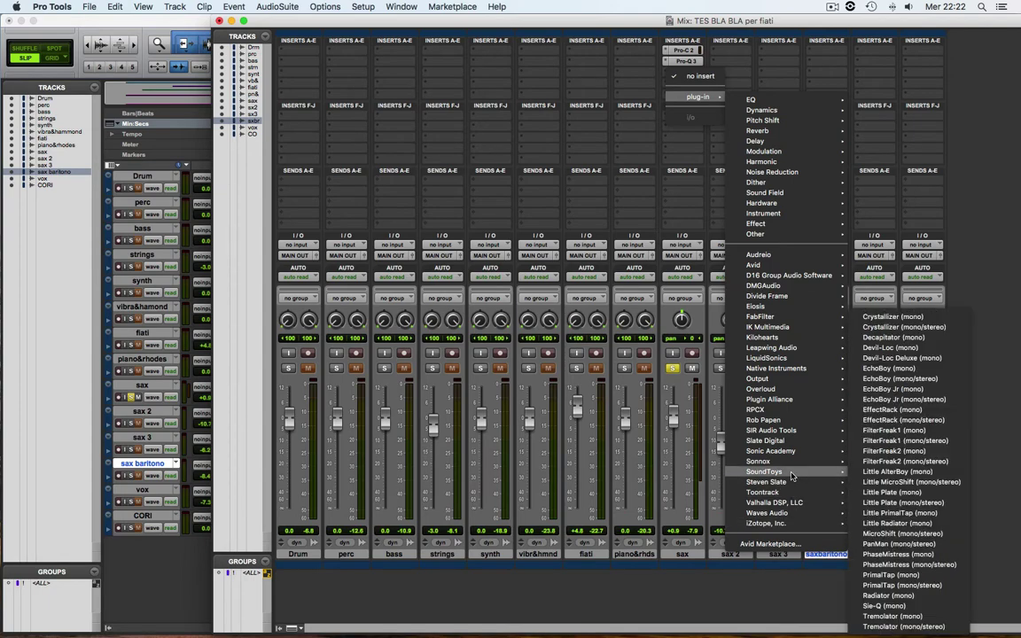
pyautogui.click(897, 338)
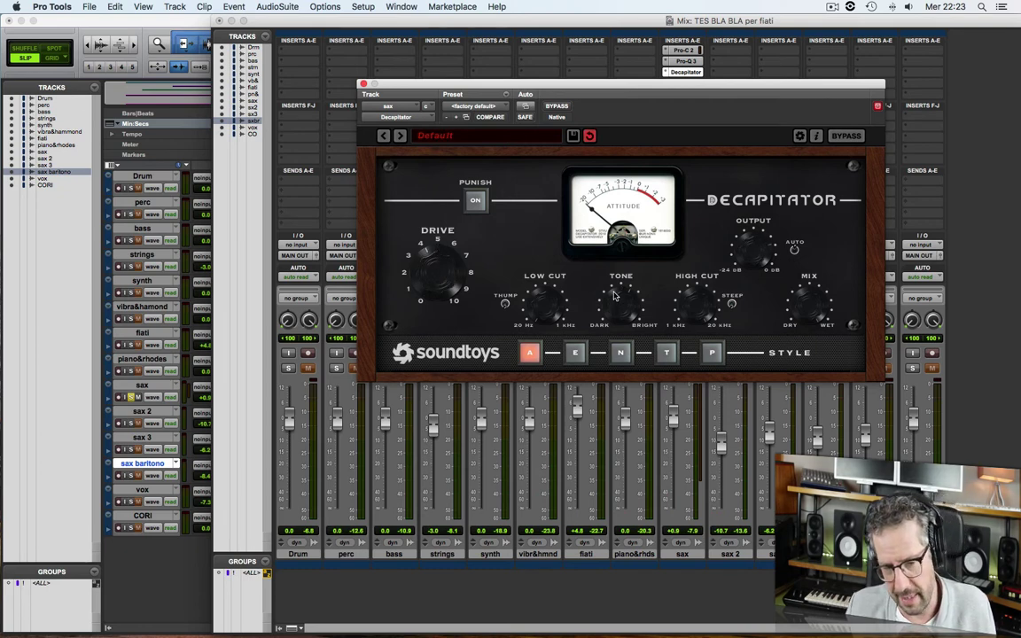
# - Play the mix, close the Decapitator, take the sax out of solo and set its fader to about -4.9 dB
pyautogui.press('space')
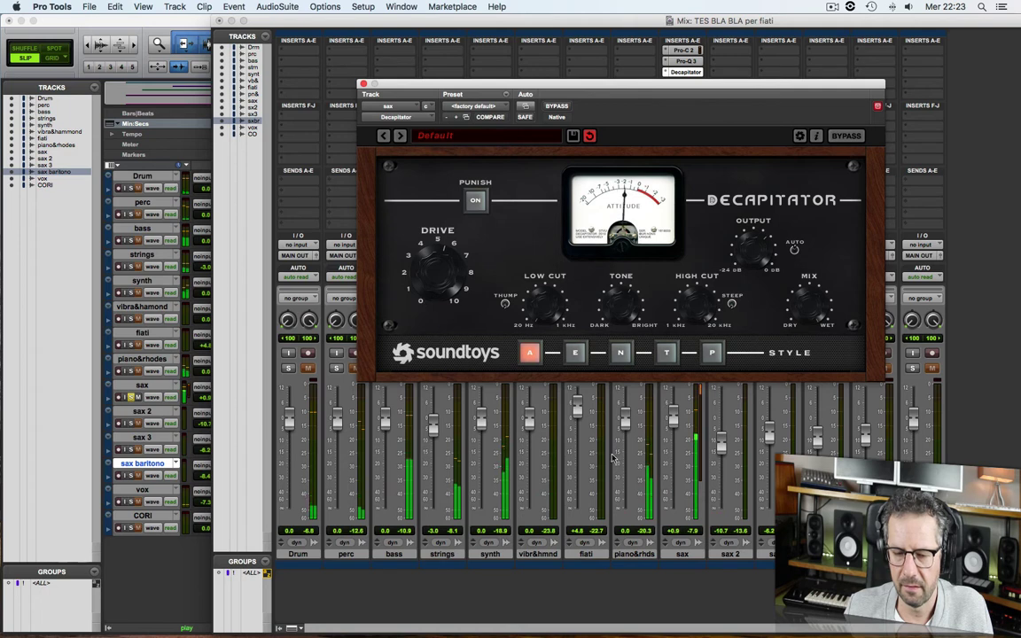
pyautogui.moveTo(674, 419); pyautogui.dragTo(674, 430)
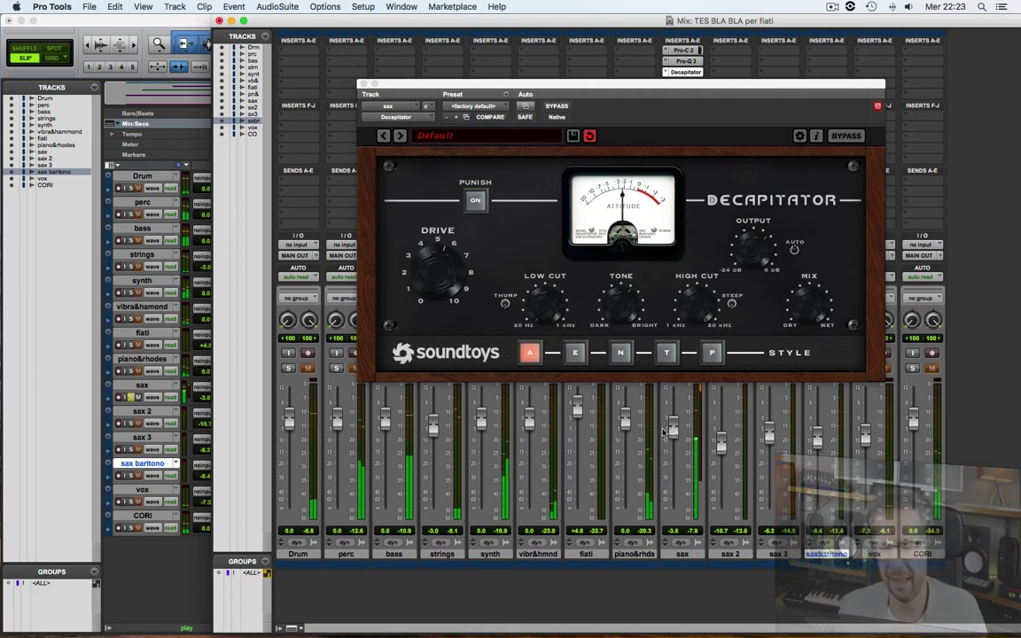
pyautogui.click(429, 283)
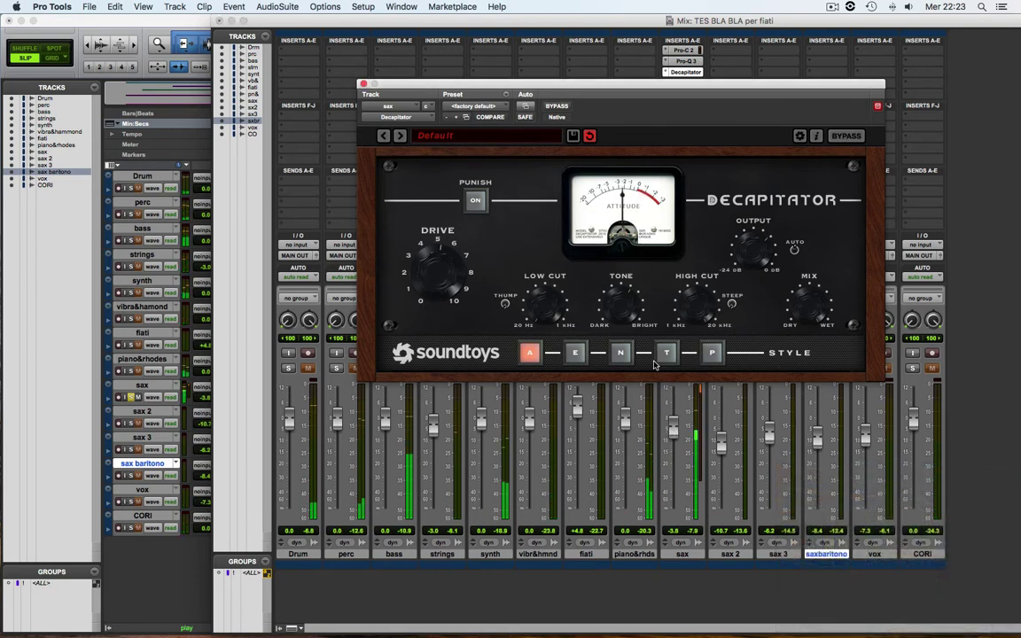
pyautogui.click(364, 84)
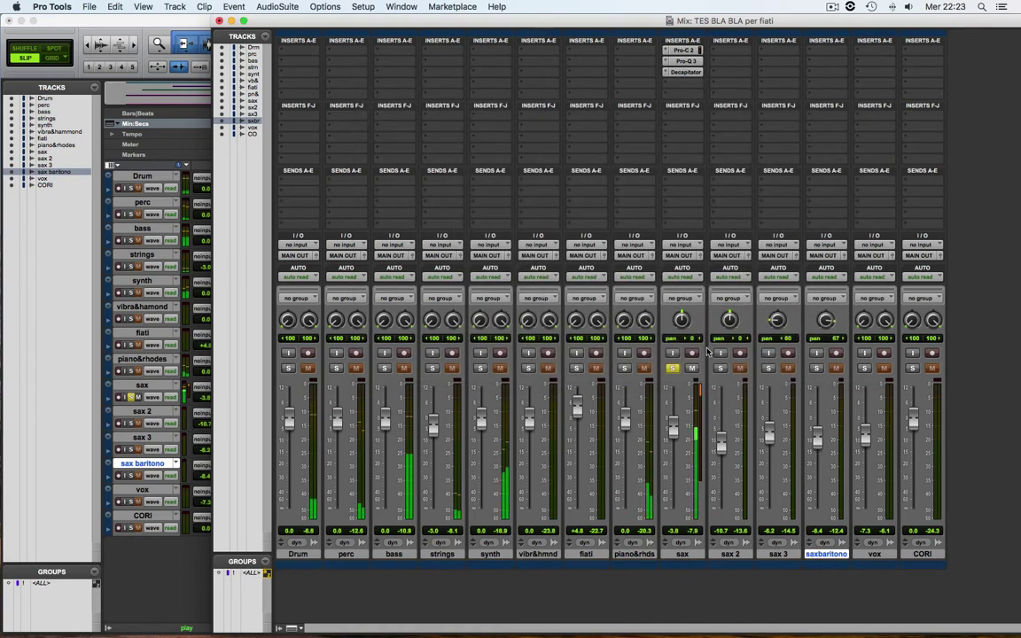
pyautogui.click(671, 367)
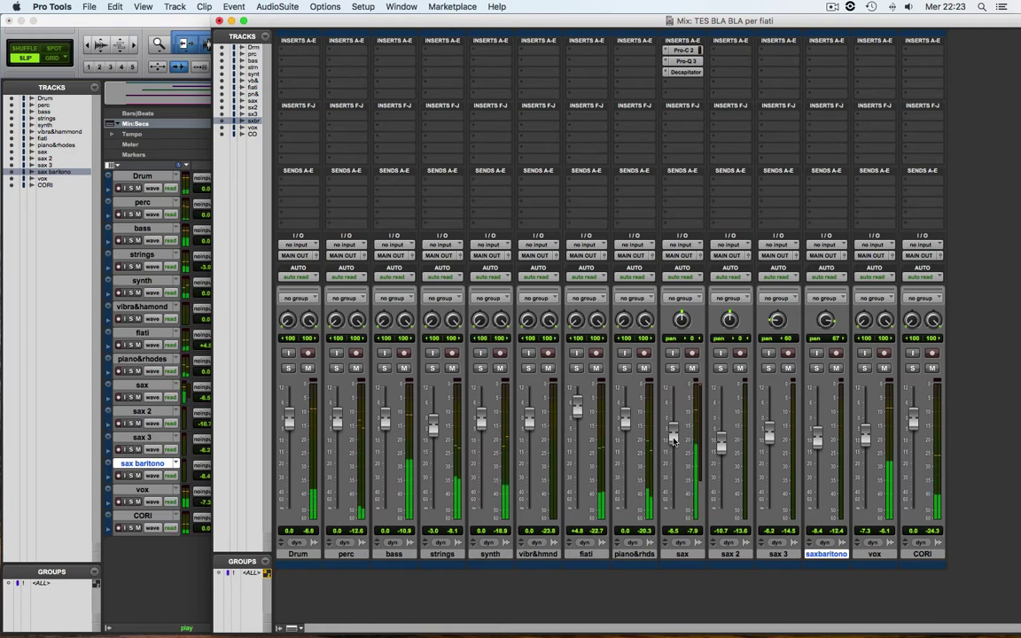
pyautogui.moveTo(673, 440); pyautogui.dragTo(675, 432)
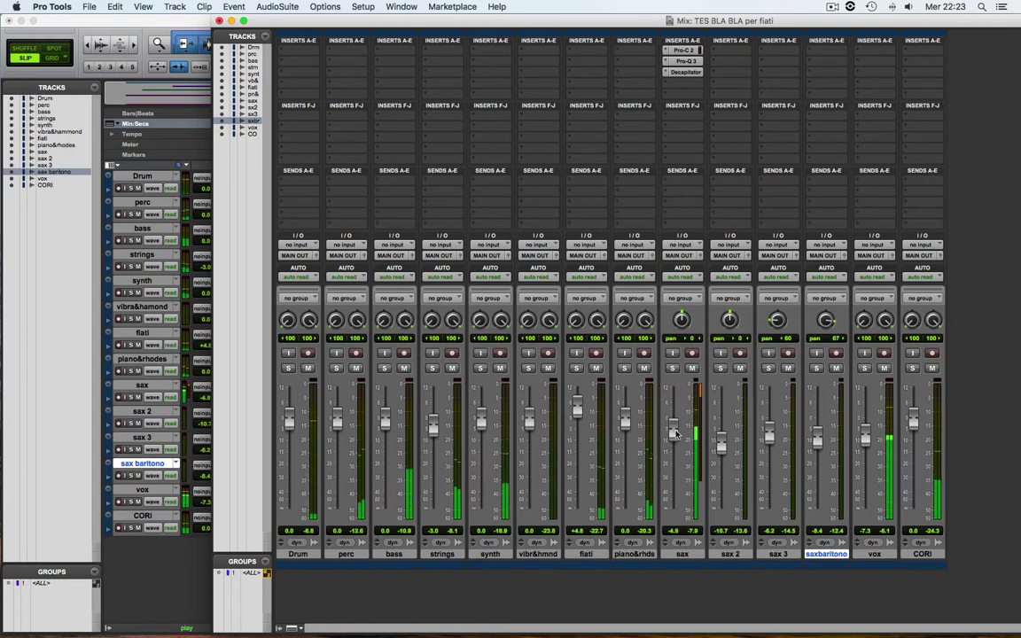
# - Insert the H-Delay (mono/stereo) on the sax track after the Decapitator
pyautogui.click(666, 88)
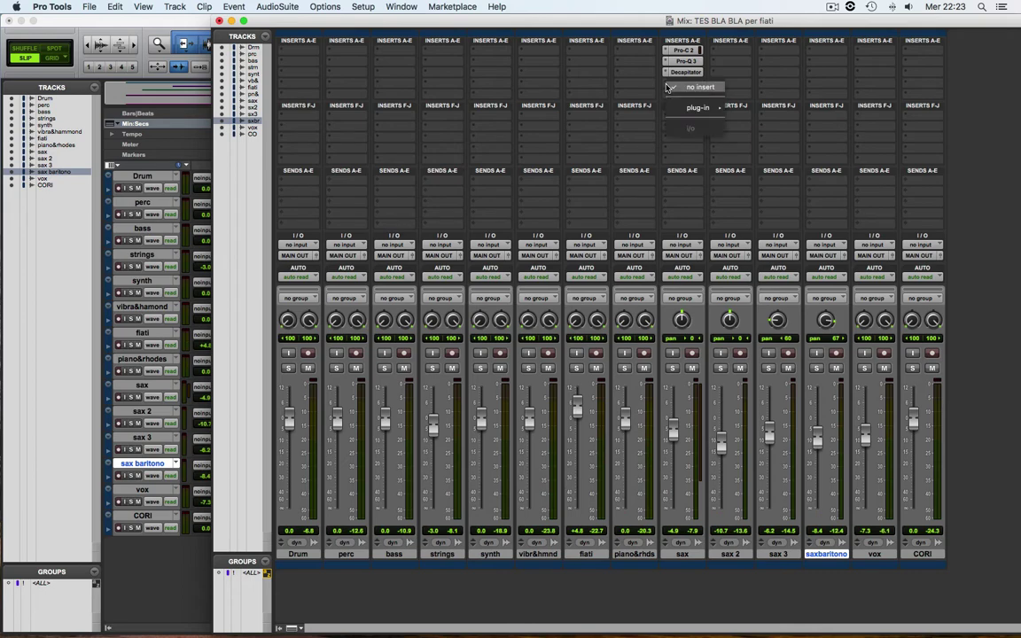
pyautogui.moveTo(698, 107)
pyautogui.moveTo(758, 151)
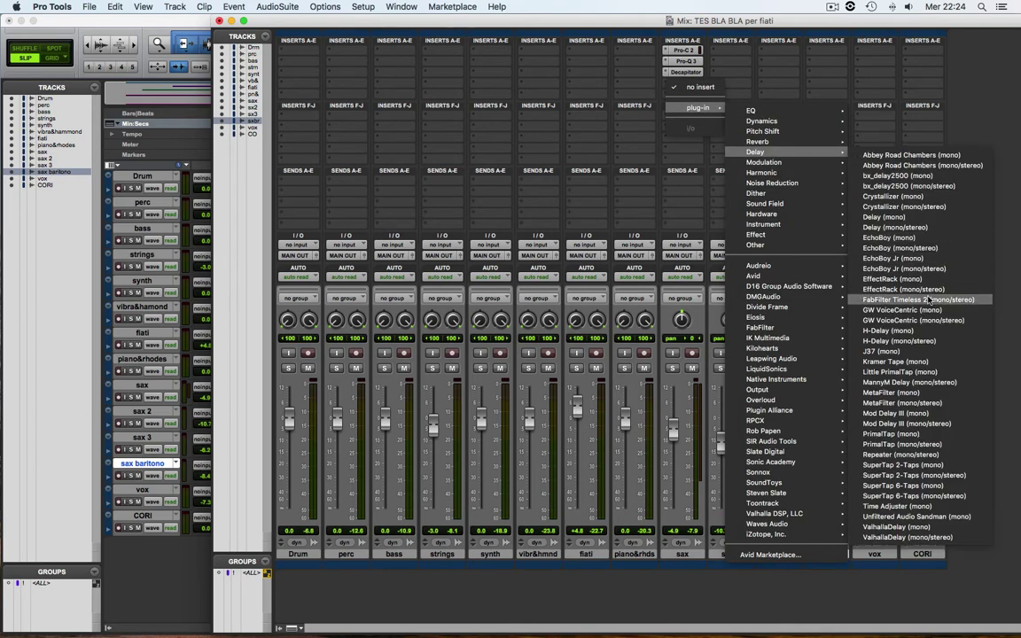
pyautogui.click(899, 341)
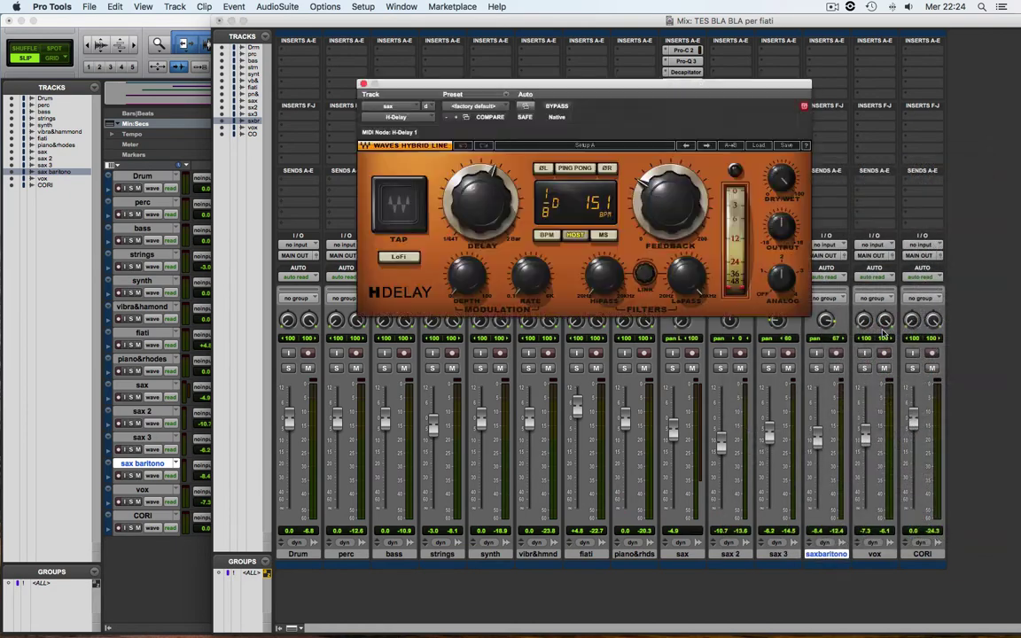
# - Configure the H-Delay as a 1/8-note ping-pong delay with the analog character off and a low dry/wet mix
pyautogui.click(581, 169)
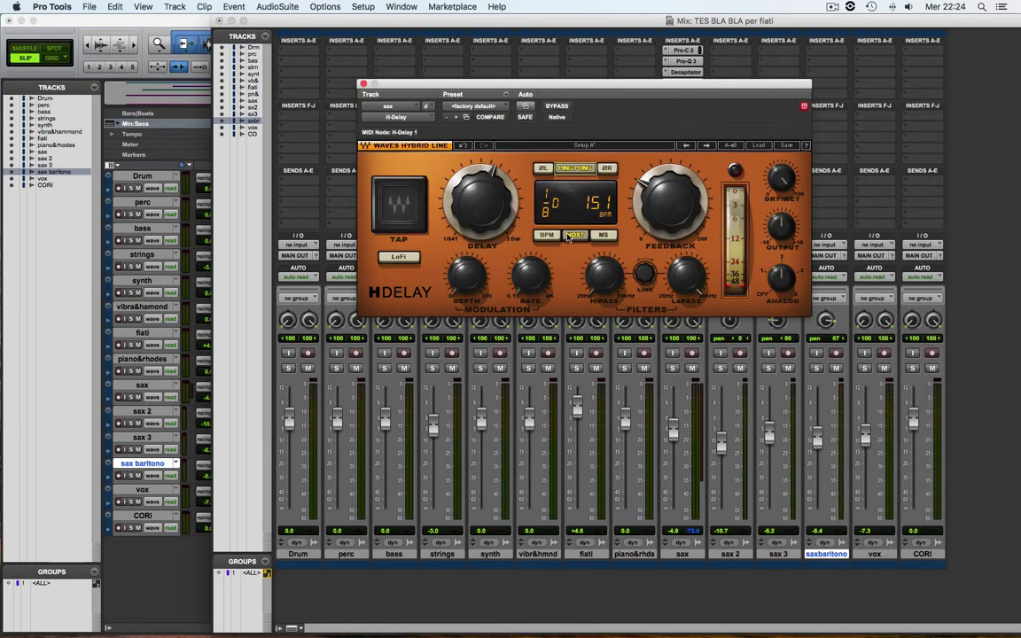
pyautogui.moveTo(471, 218); pyautogui.dragTo(470, 227)
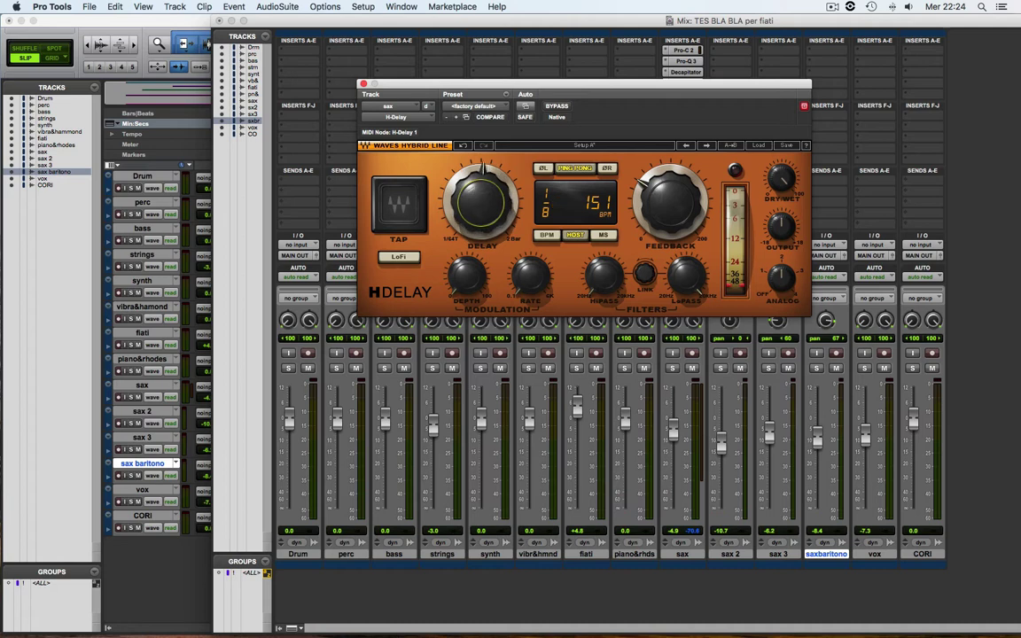
pyautogui.click(780, 277)
pyautogui.click(781, 181)
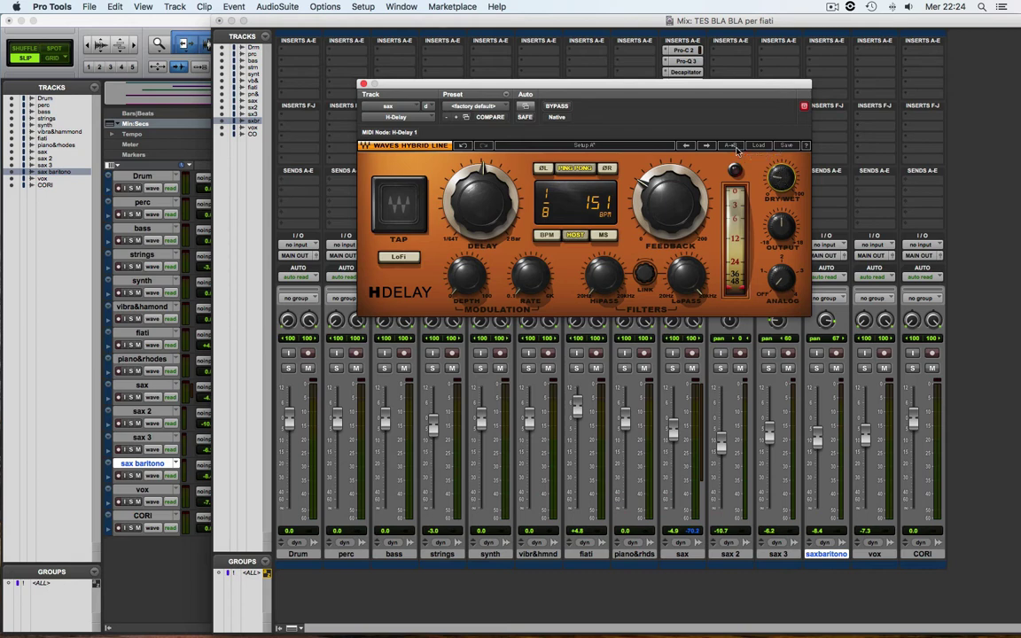
# - Insert the multichannel ValhallaVintageVerb (stereo) reverb on the sax track after the H-Delay
pyautogui.moveTo(651, 84); pyautogui.dragTo(474, 55)
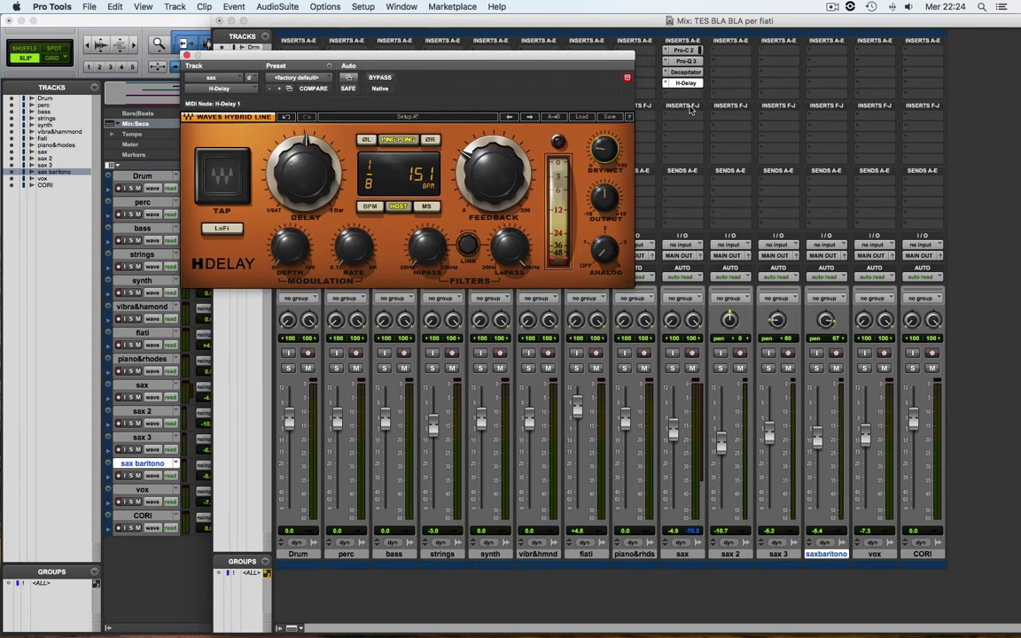
pyautogui.click(669, 96)
pyautogui.moveTo(723, 118)
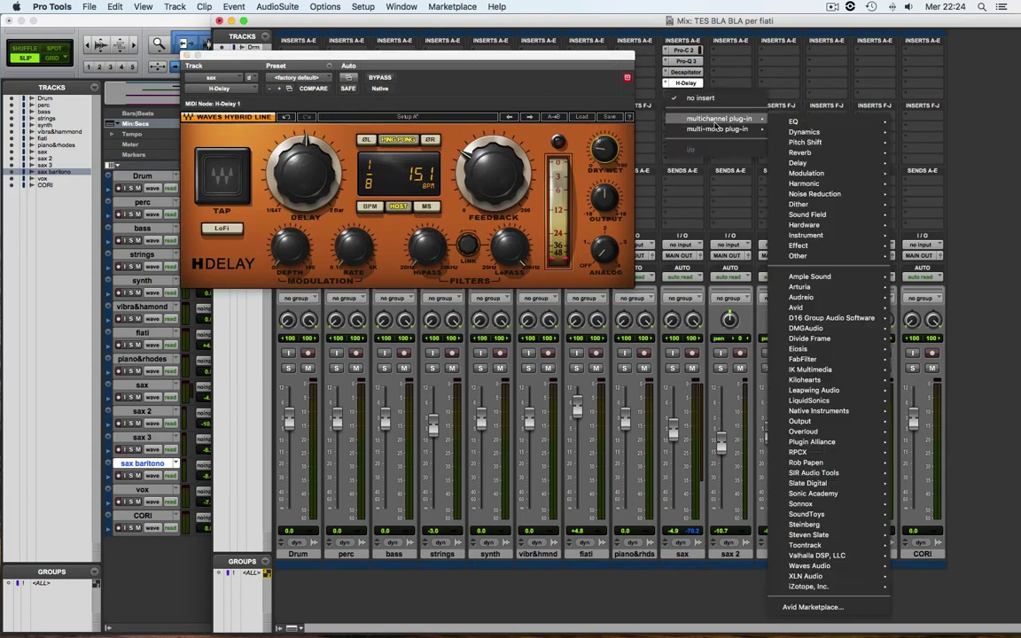
pyautogui.moveTo(801, 152)
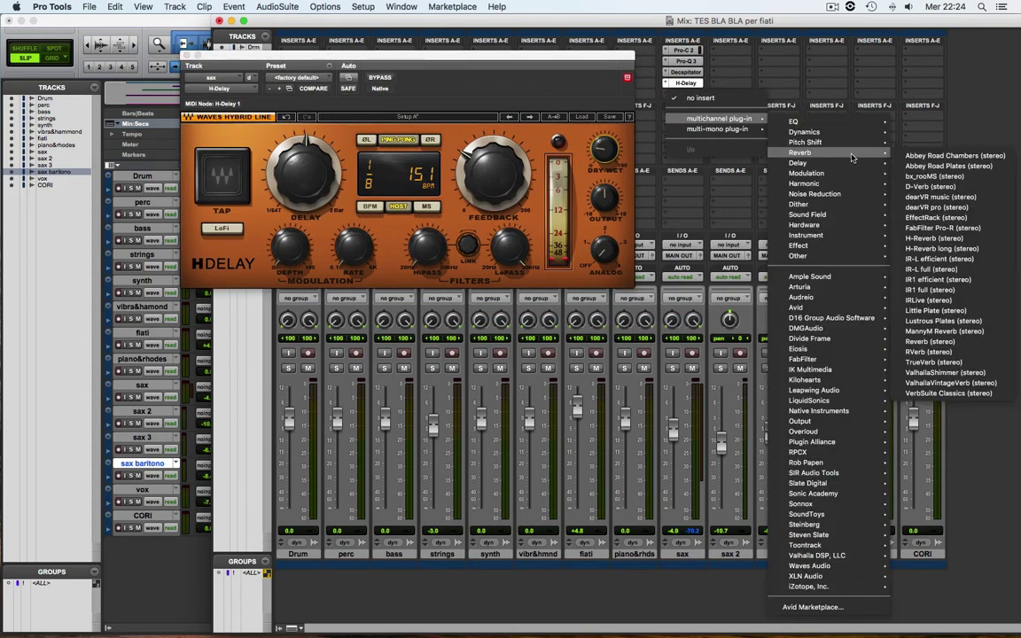
pyautogui.click(956, 383)
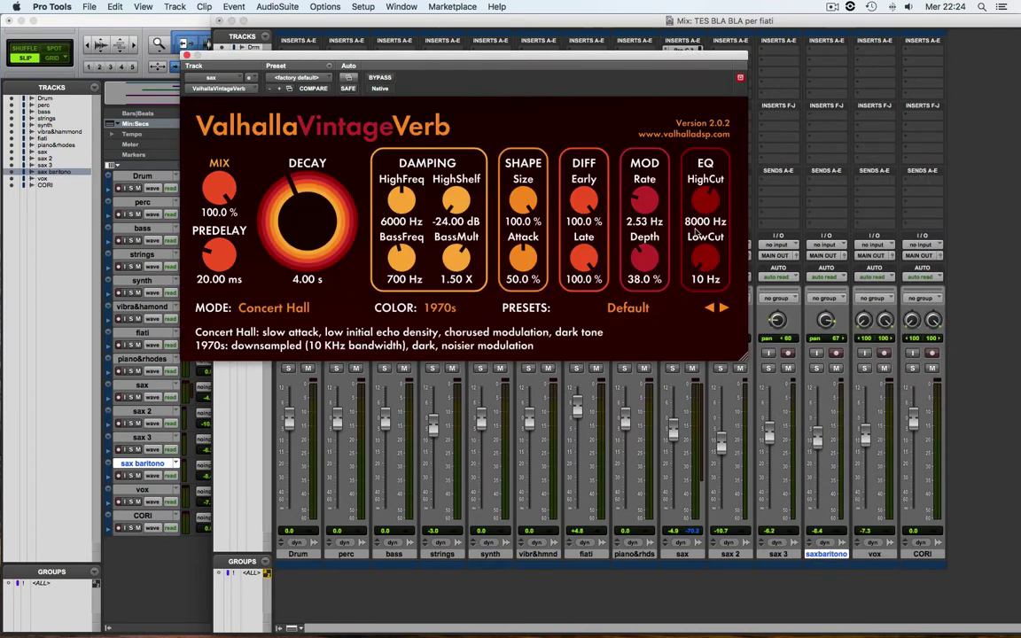
# - Set the reverb's mix to about 16% and its decay to about 3 s
pyautogui.moveTo(217, 188); pyautogui.dragTo(200, 310)
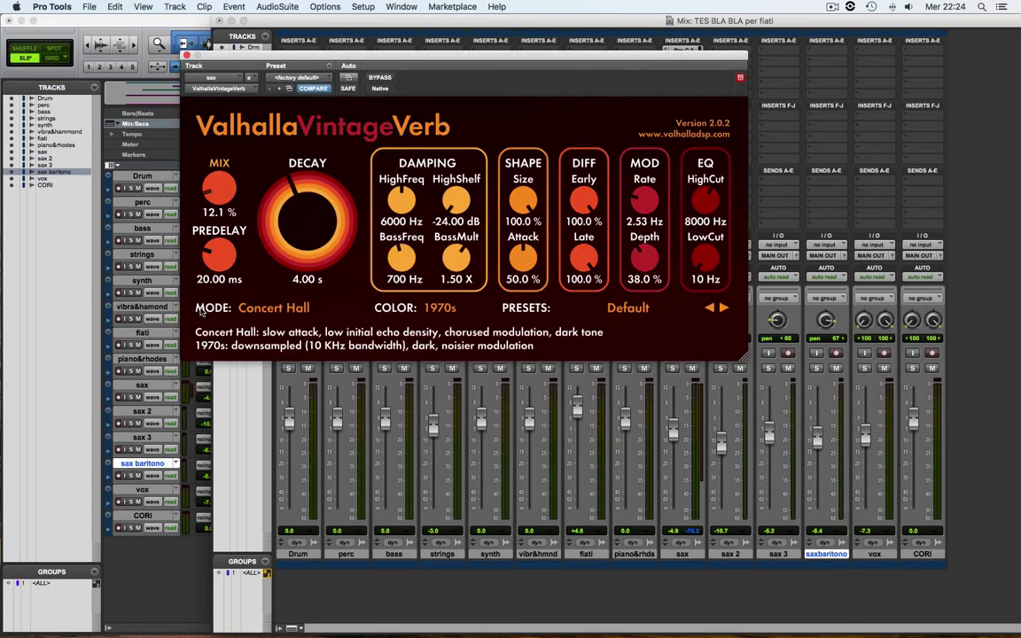
pyautogui.moveTo(252, 203); pyautogui.dragTo(270, 230)
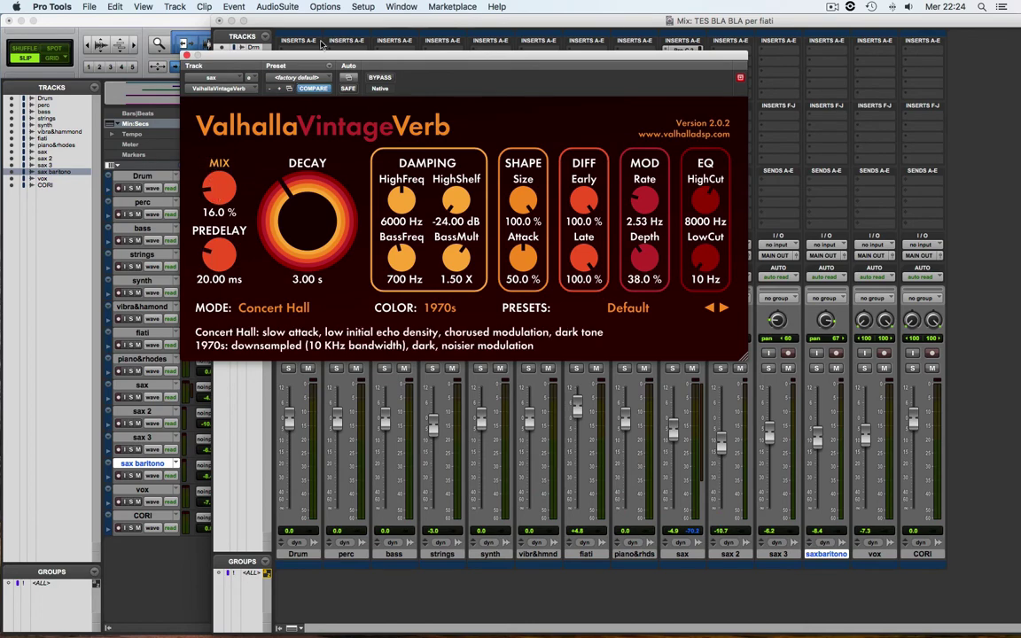
# - Bypass the sax track's ValhallaVintageVerb and open the H-Delay settings
pyautogui.moveTo(315, 59); pyautogui.dragTo(217, 124)
pyautogui.keyDown('super'); pyautogui.click(688, 94); pyautogui.keyUp('super')
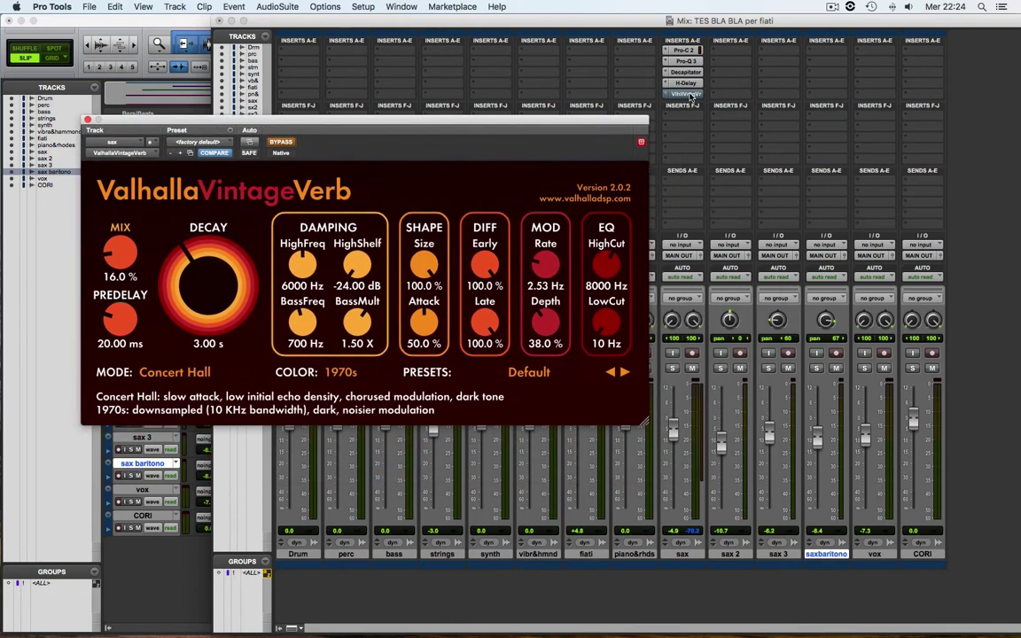
pyautogui.click(686, 83)
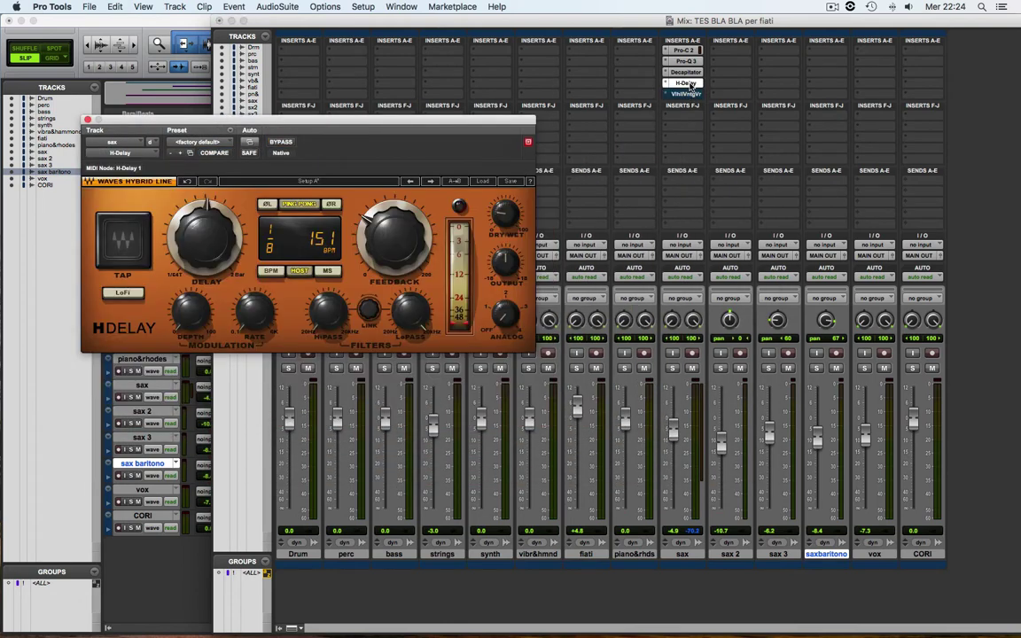
# - During playback, raise the H-Delay feedback slightly and lower the sax fader to about -11 dB
pyautogui.press('space')
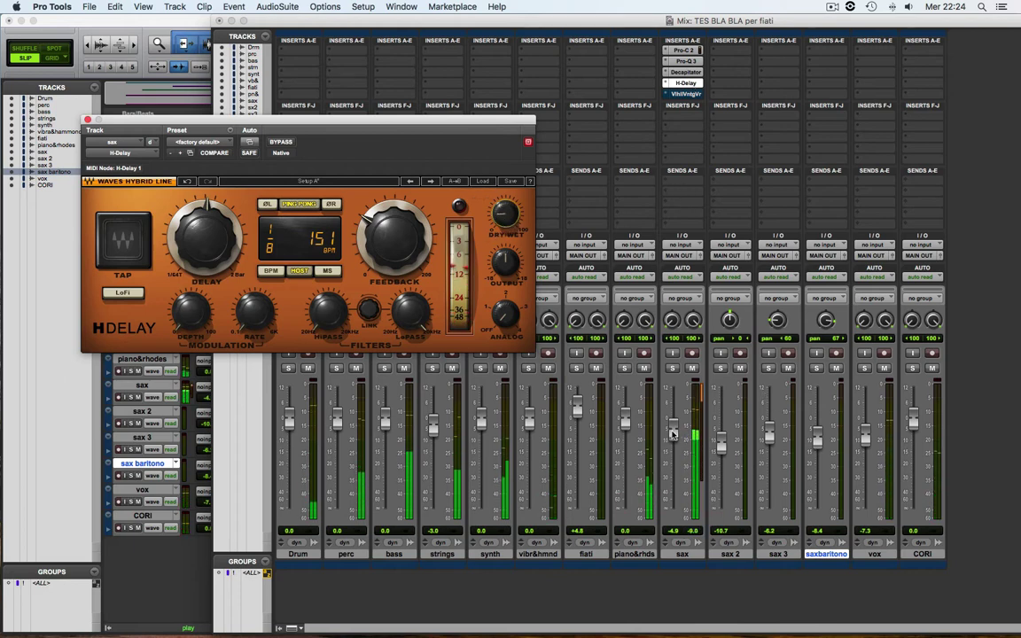
pyautogui.moveTo(671, 431); pyautogui.dragTo(669, 440)
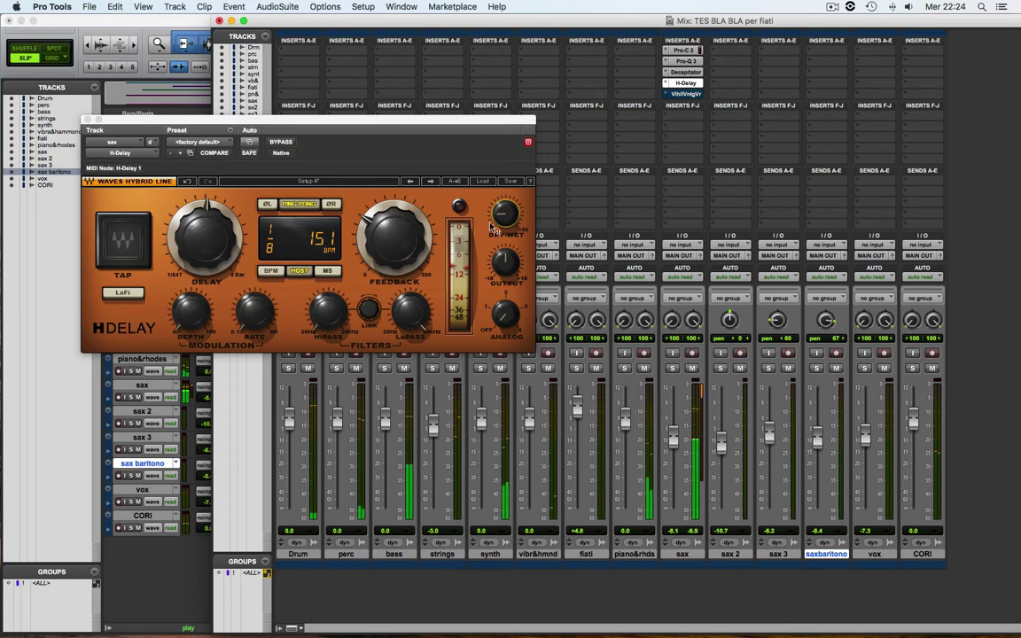
pyautogui.click(361, 255)
pyautogui.moveTo(375, 254); pyautogui.dragTo(383, 253)
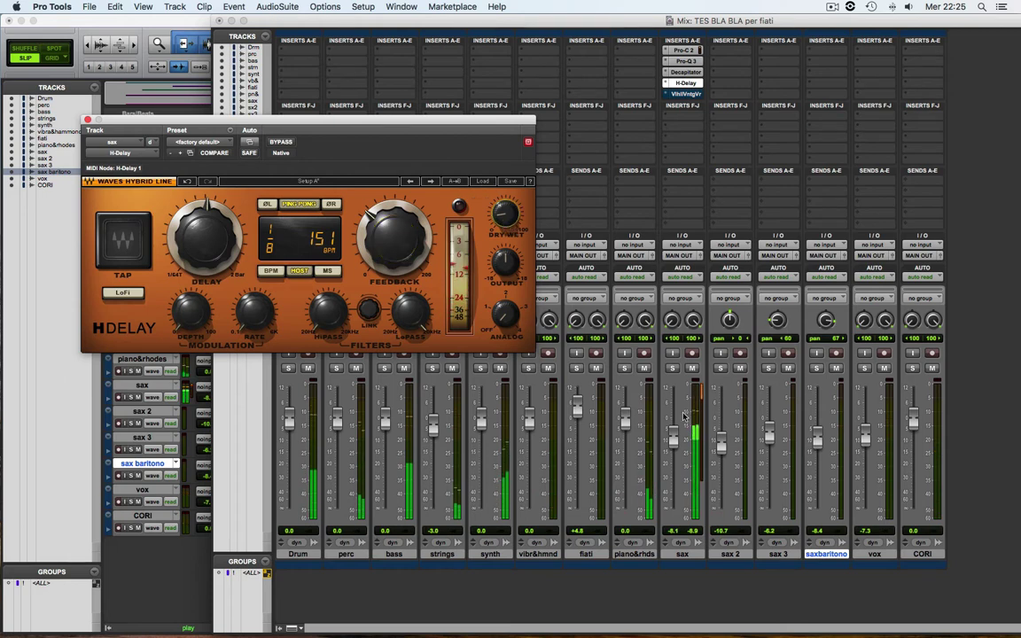
pyautogui.moveTo(672, 435); pyautogui.dragTo(672, 446)
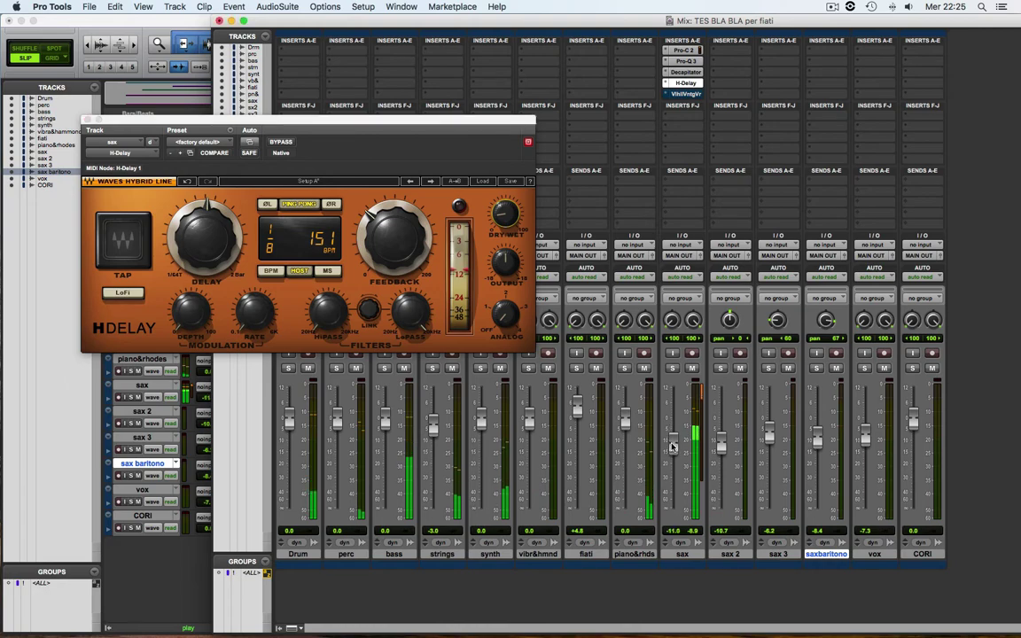
# - Re-enable the reverb, open its settings and set its mix to about 15.6%
pyautogui.click(686, 94)
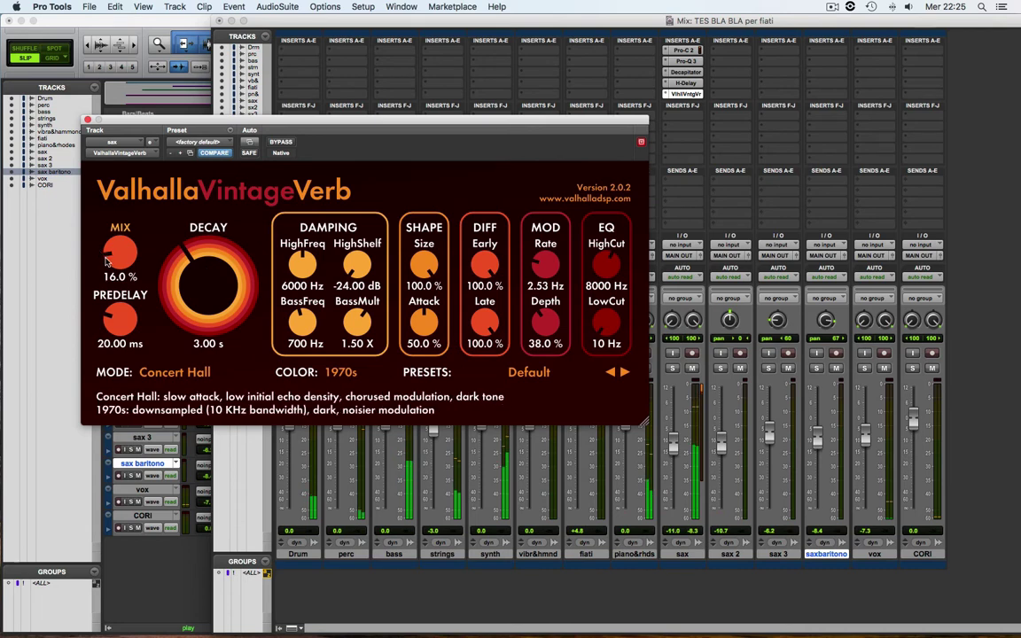
pyautogui.moveTo(113, 257); pyautogui.dragTo(113, 263)
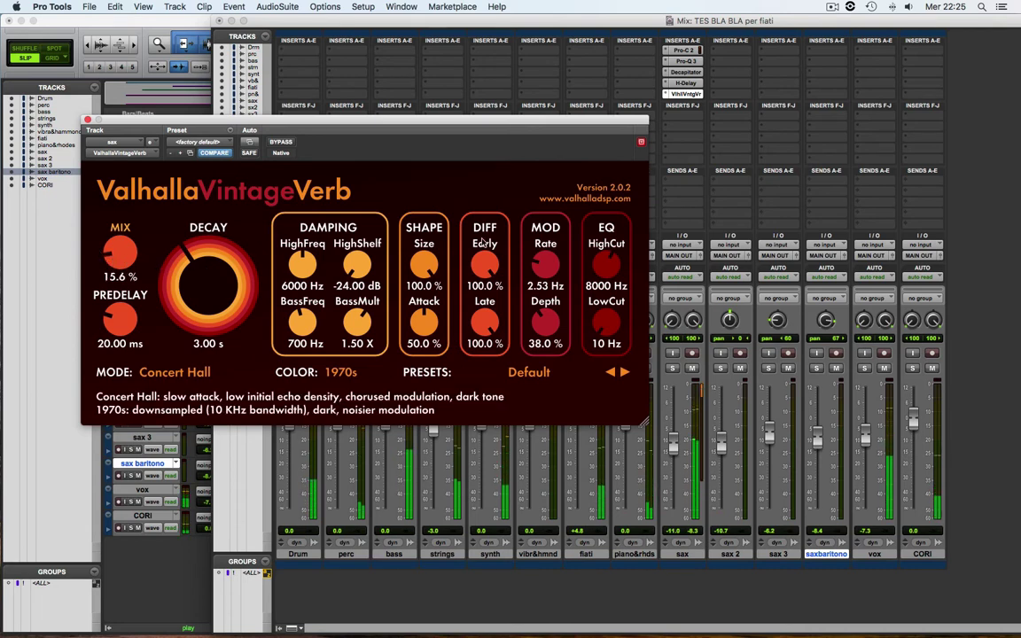
# - Raise the sax fader to about -8.1 dB and bypass the H-Delay during playback
pyautogui.click(674, 443)
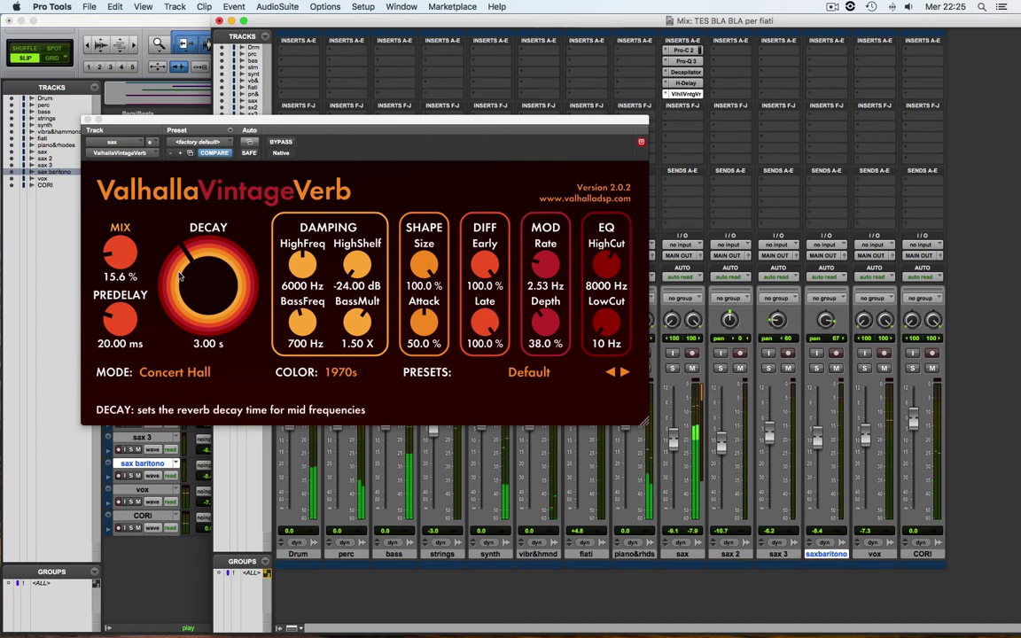
pyautogui.keyDown('super'); pyautogui.click(688, 85); pyautogui.keyUp('super')
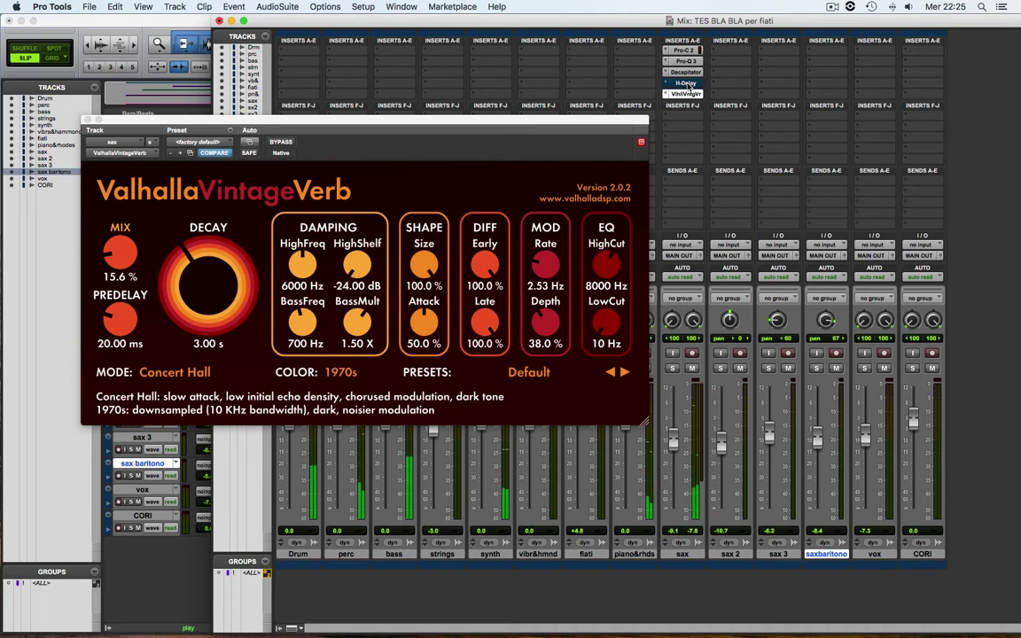
# - Re-enable the sax track's H-Delay during playback and close the reverb and mixer windows
pyautogui.keyDown('super'); pyautogui.click(688, 85); pyautogui.keyUp('super')
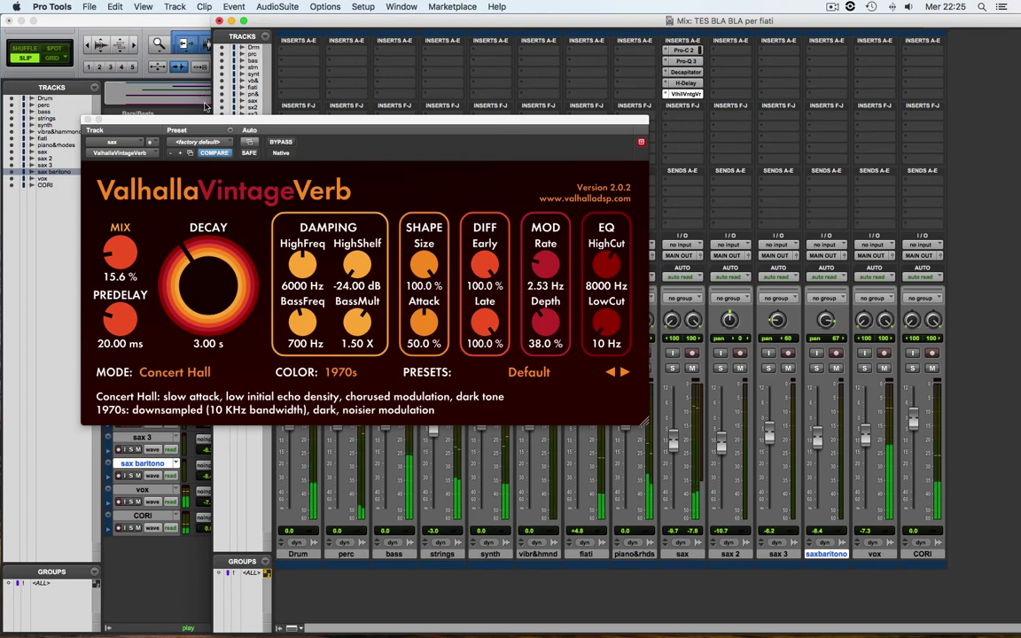
pyautogui.click(85, 118)
pyautogui.click(219, 20)
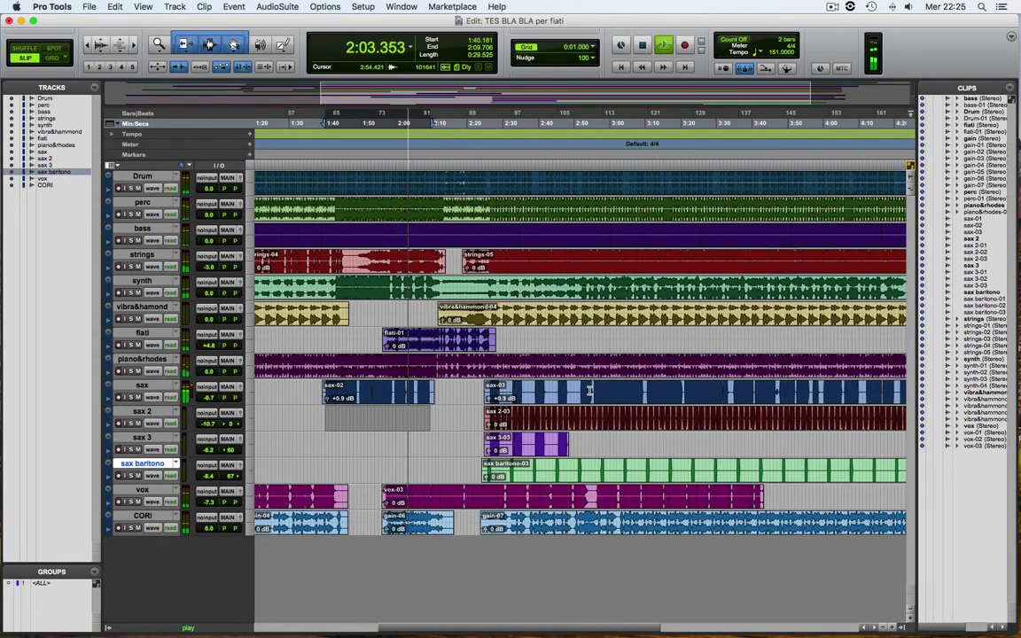
# - Play the song from about 2:55 in the third sax clip, select the sax track and show the mixer
pyautogui.click(592, 387)
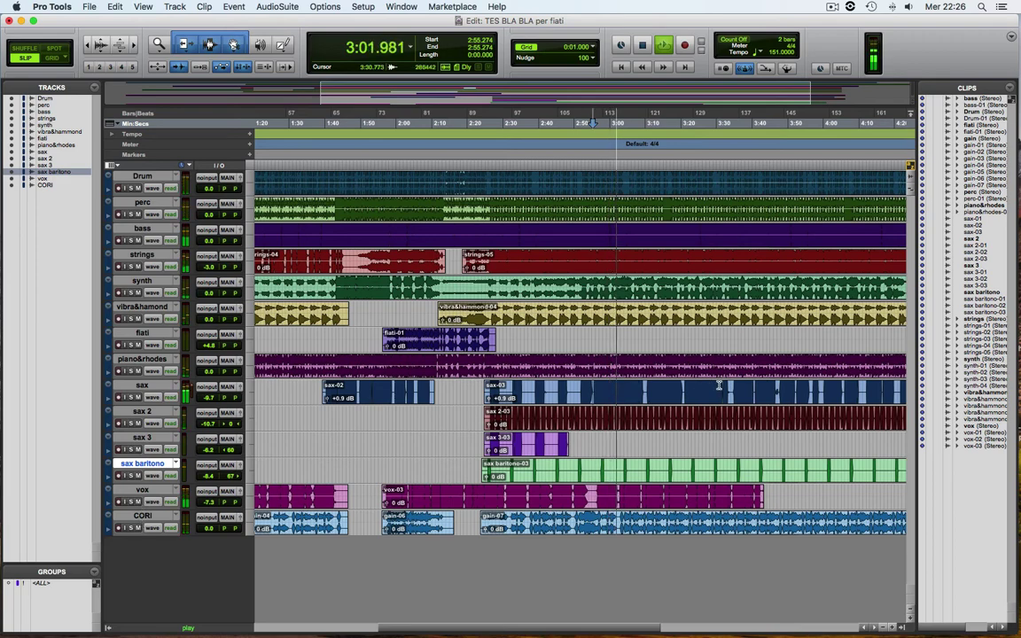
pyautogui.click(141, 386)
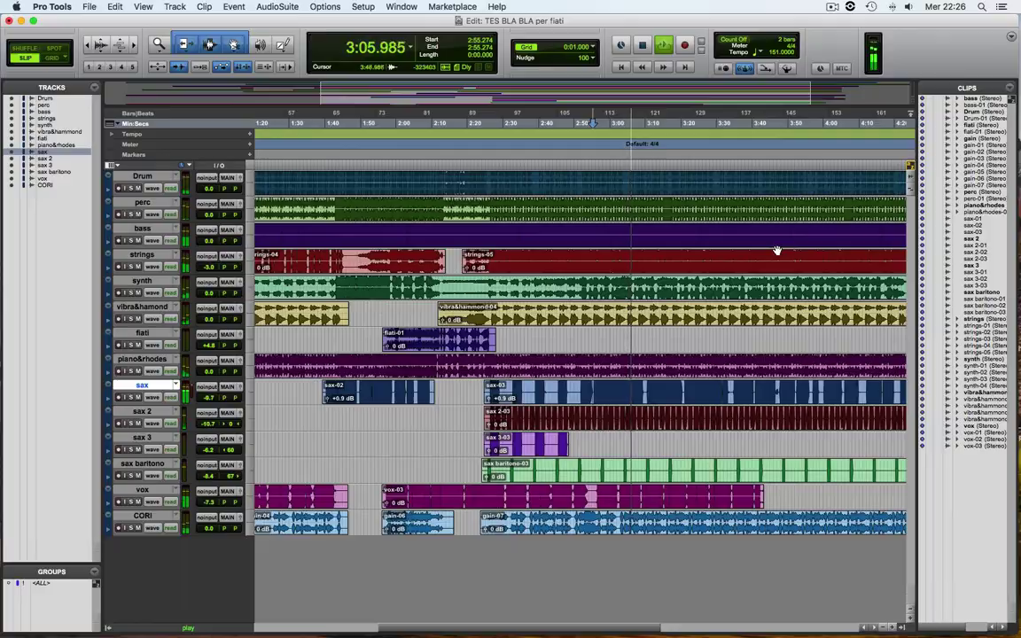
pyautogui.press('super+equal')
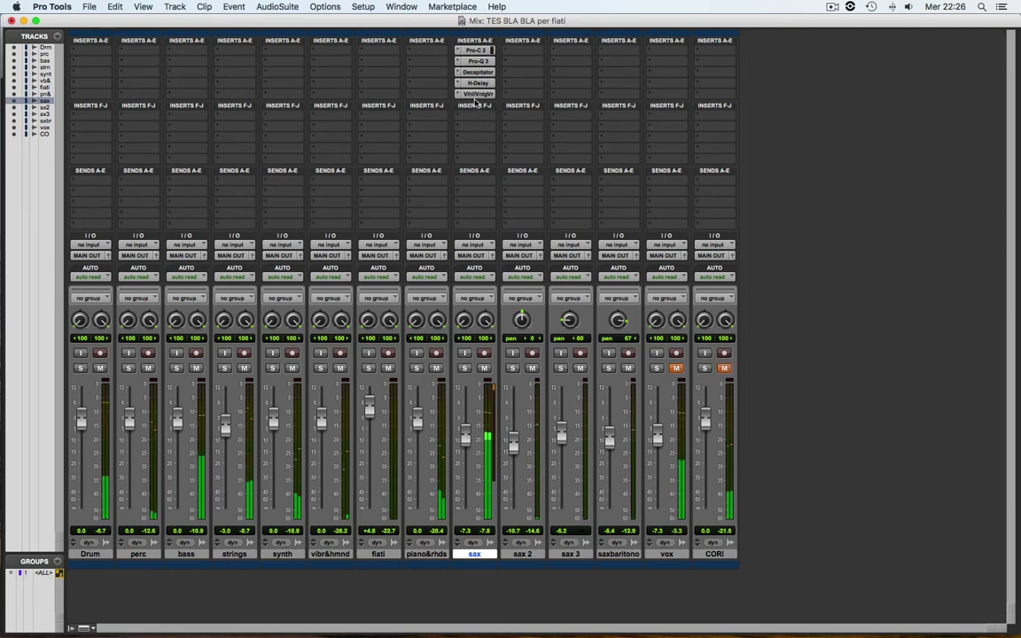
# - Reduce the dynamic cut of the 655 Hz band in the sax Pro-Q 3 and lower the sax fader to about -9.4 dB
pyautogui.click(477, 61)
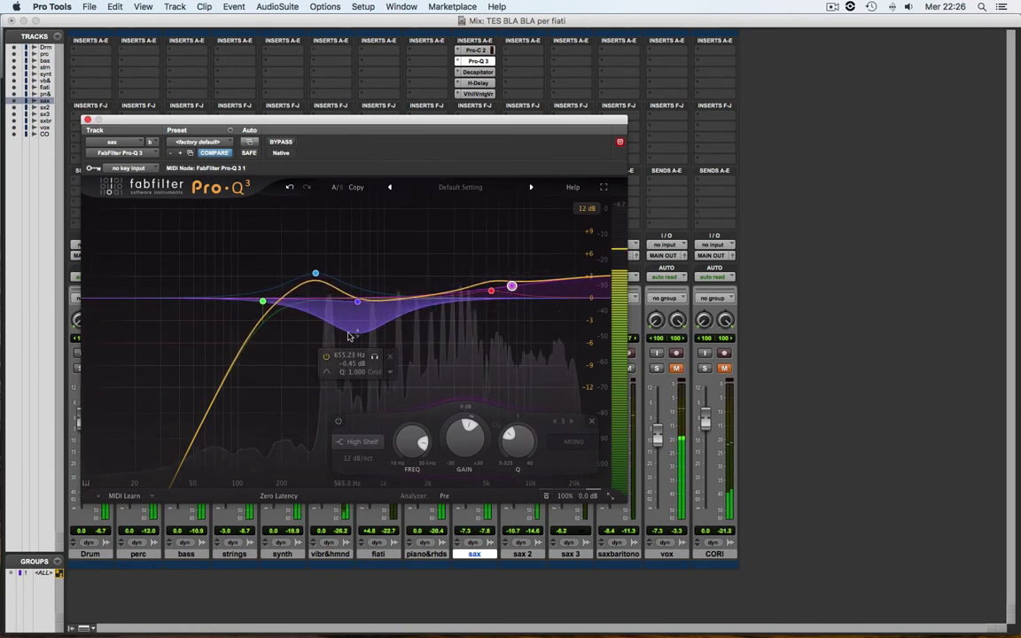
pyautogui.click(358, 326)
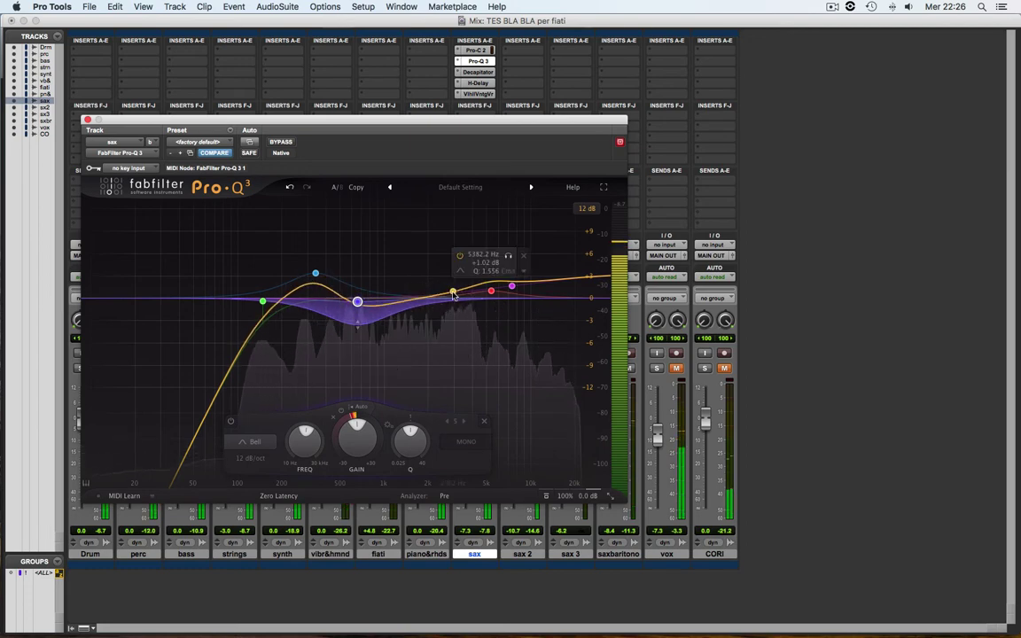
pyautogui.moveTo(487, 119); pyautogui.dragTo(904, 76)
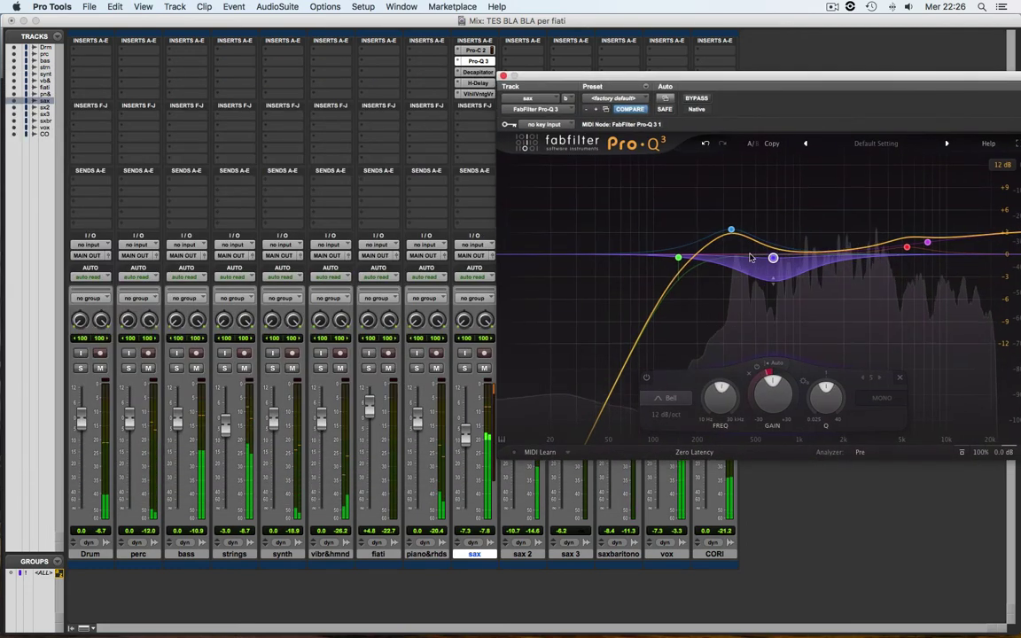
pyautogui.moveTo(464, 434); pyautogui.dragTo(462, 440)
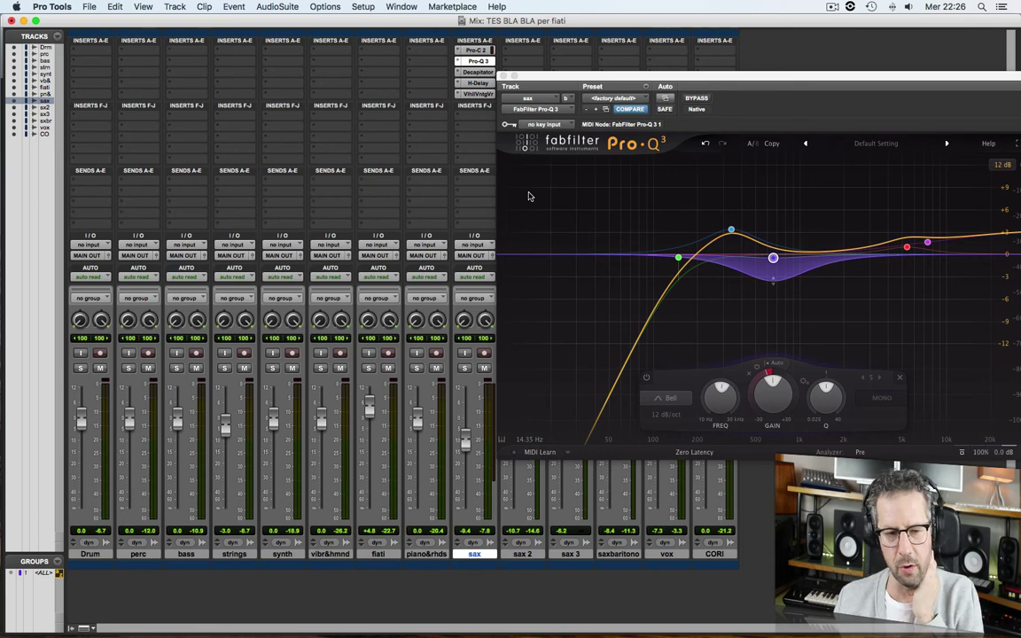
# - Review the sax insert chain's settings in order: Pro-C 2, the Pro-Q 3 bands, Decapitator, H-Delay and ValhallaVintageVerb
pyautogui.click(477, 50)
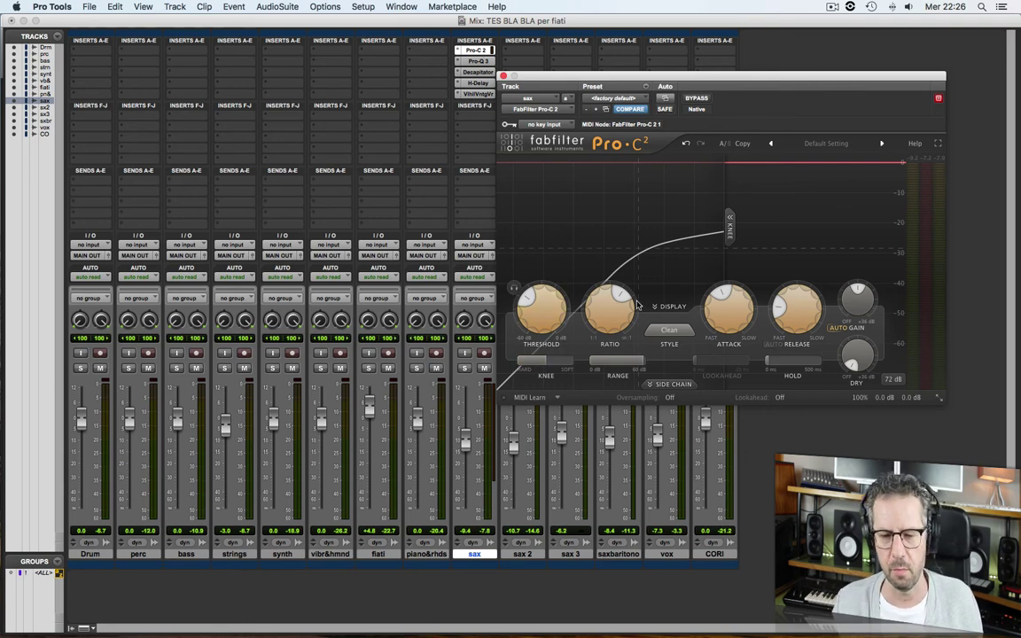
pyautogui.moveTo(711, 311)
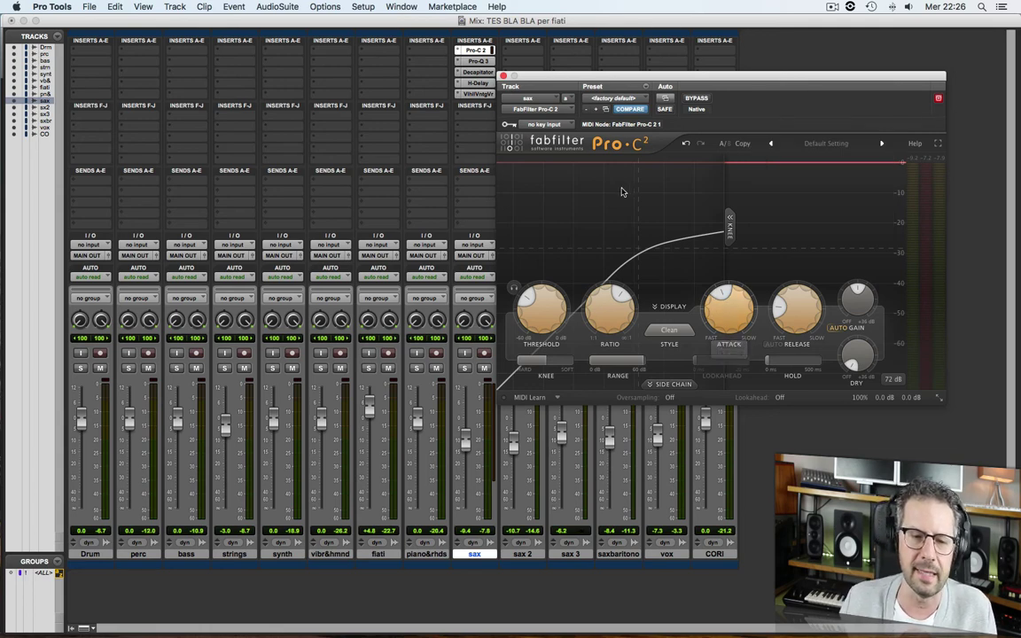
pyautogui.click(475, 60)
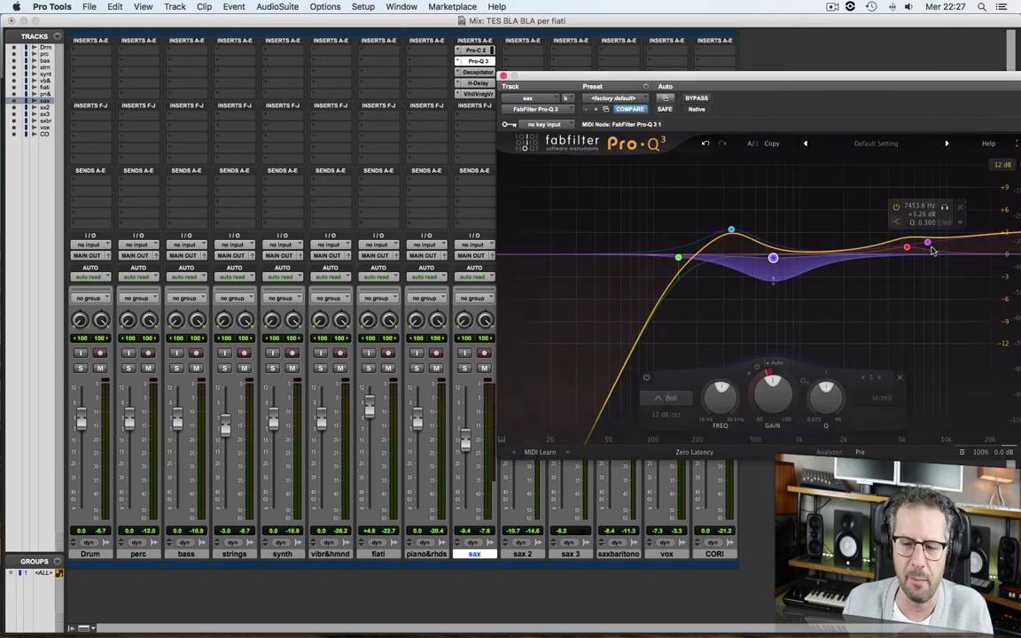
pyautogui.moveTo(769, 264)
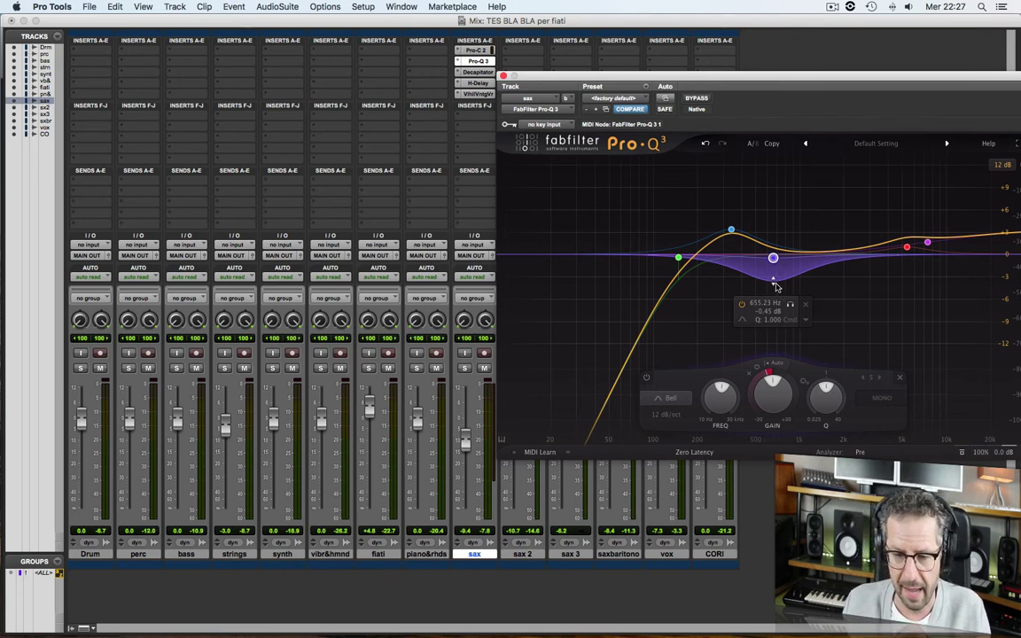
pyautogui.moveTo(728, 231)
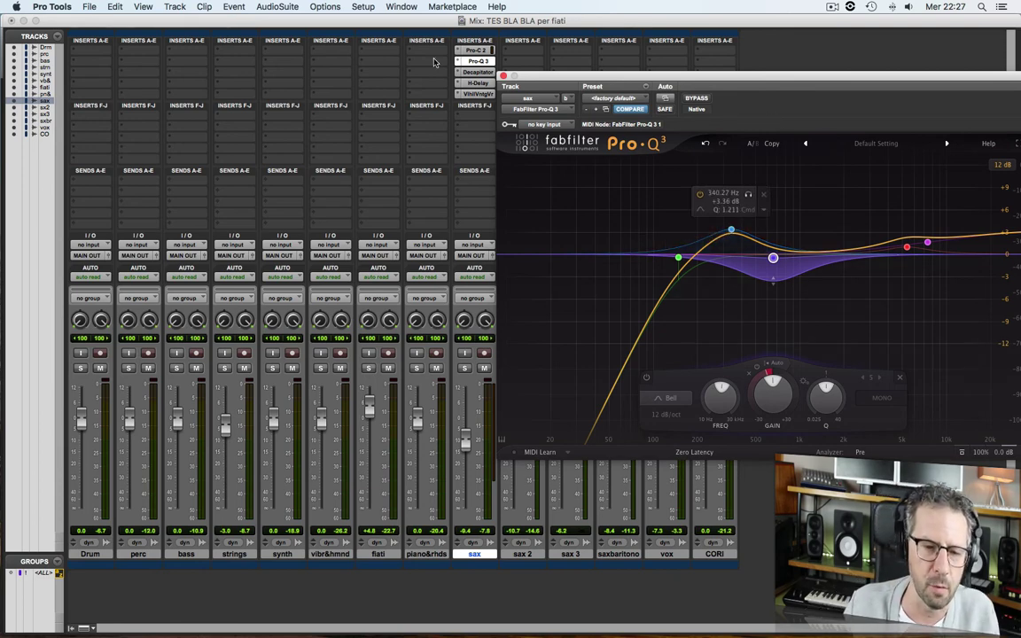
pyautogui.click(476, 71)
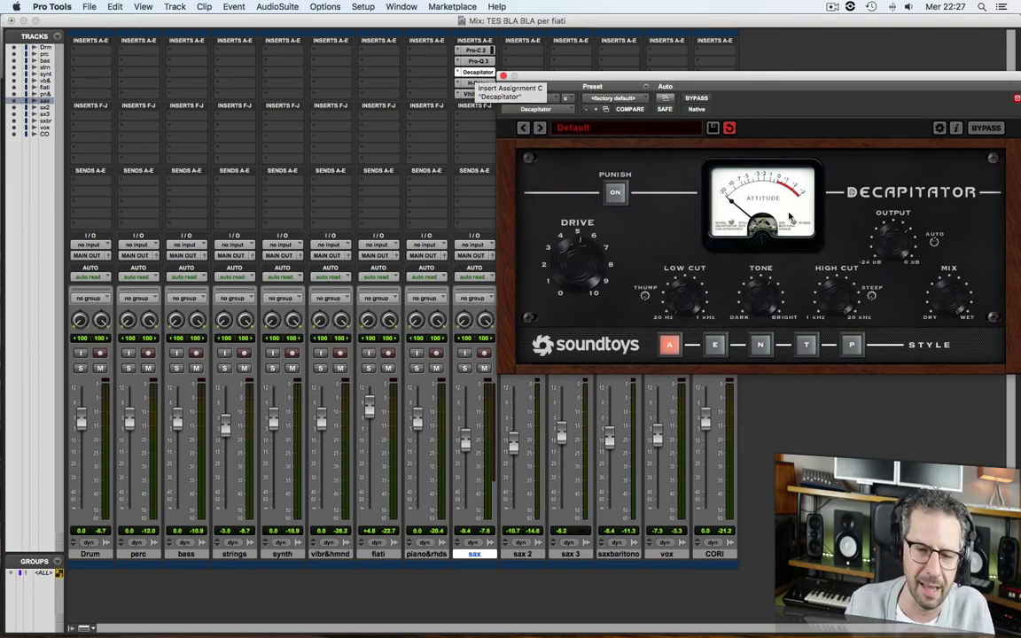
pyautogui.click(477, 84)
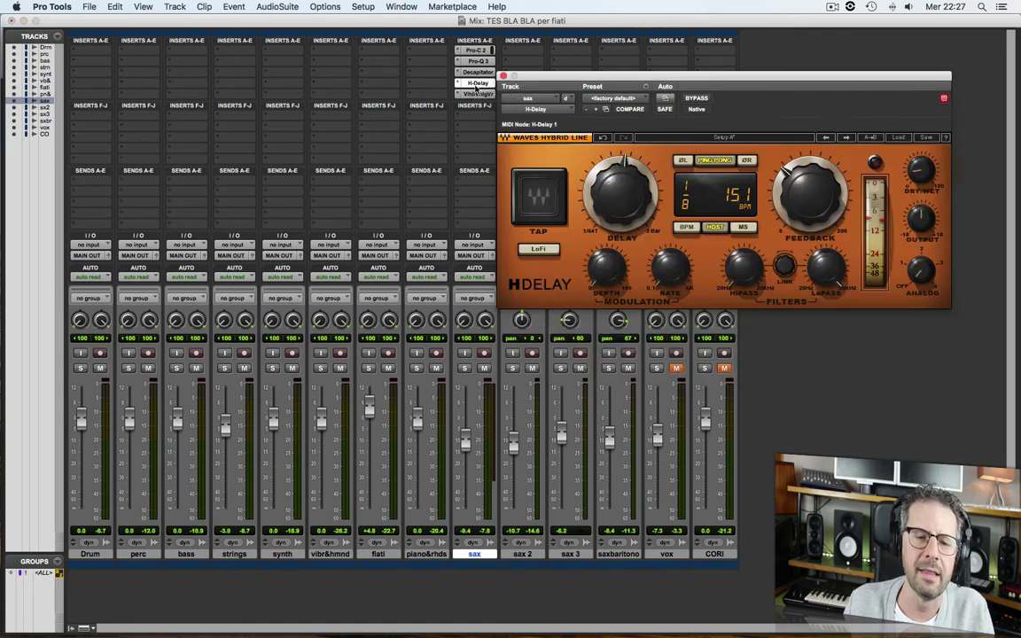
pyautogui.click(477, 94)
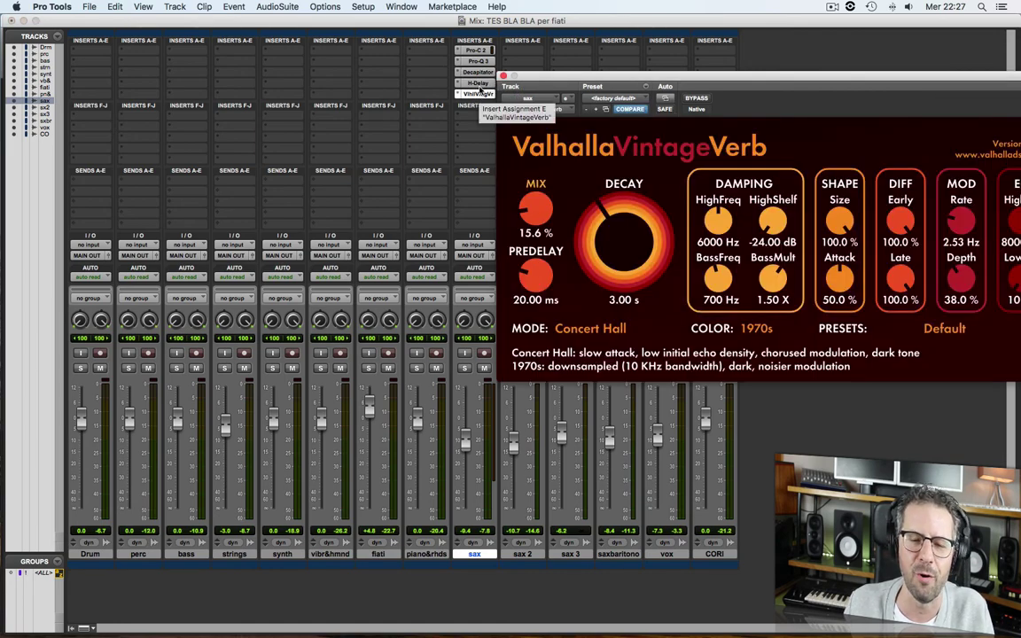